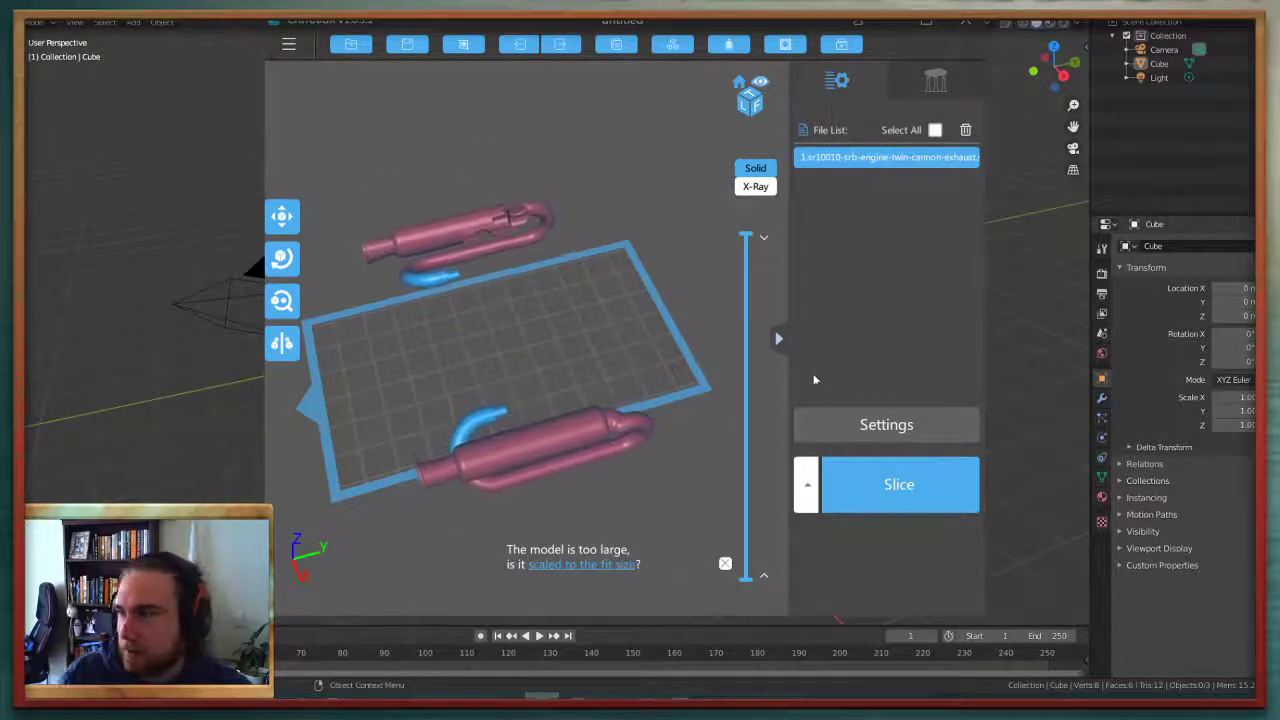
Rotate the twin exhaust model 90° about Z, reposition it and check how it fits on the build plate
{"action": "left_click_drag", "start_coordinate": [523, 434], "coordinate": [572, 290]}
{"action": "left_click", "coordinate": [281, 257]}
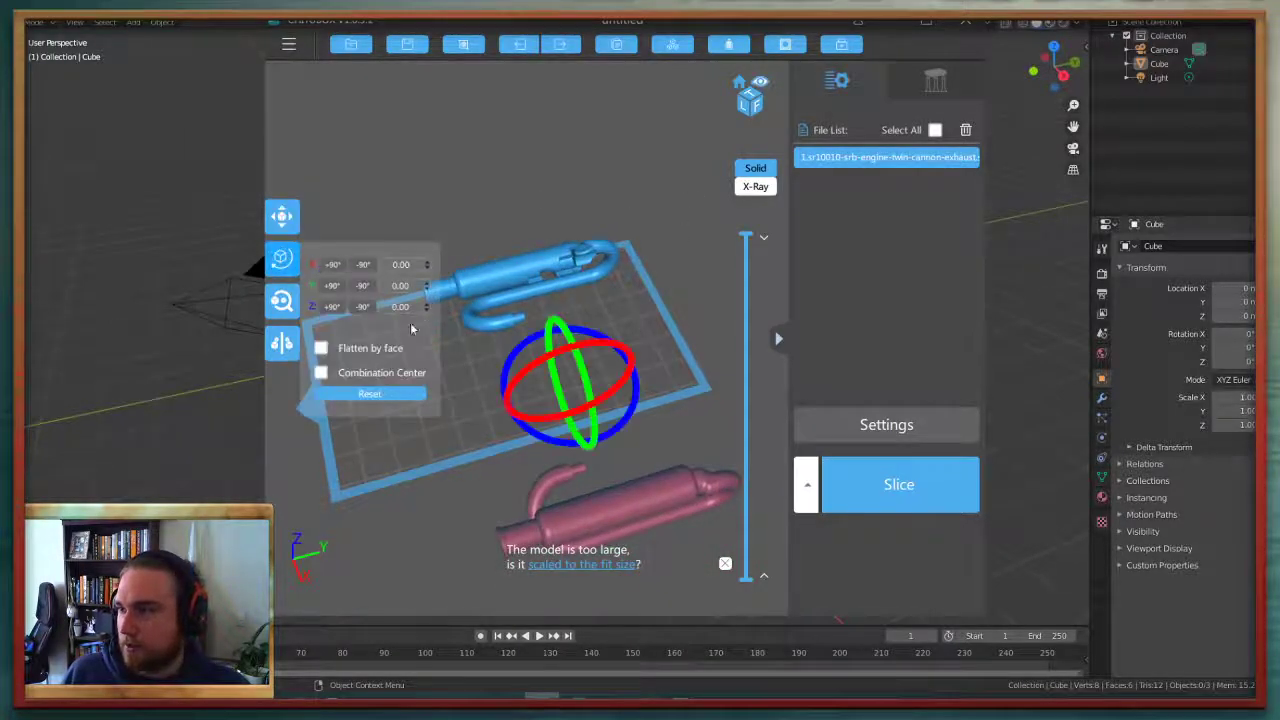
{"action": "left_click", "coordinate": [332, 306]}
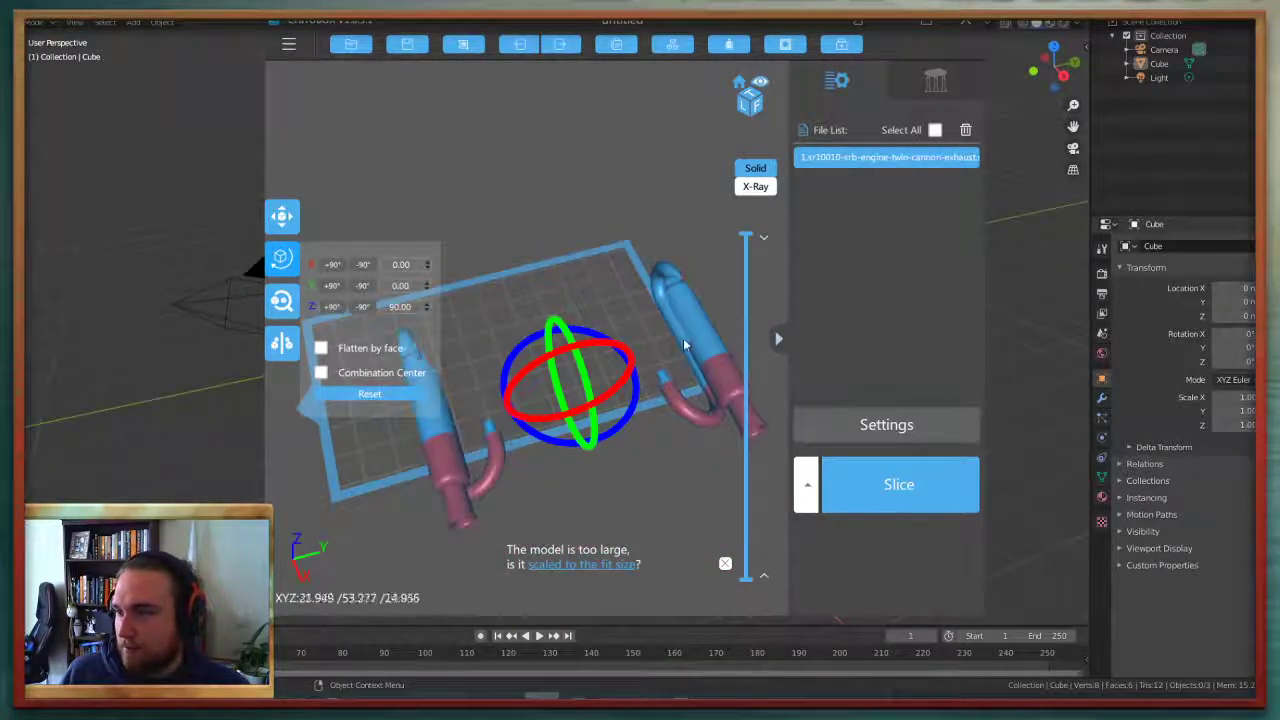
{"action": "left_click", "coordinate": [282, 216]}
{"action": "left_click_drag", "start_coordinate": [653, 300], "coordinate": [623, 272]}
{"action": "right_click_drag", "start_coordinate": [623, 272], "coordinate": [598, 340]}
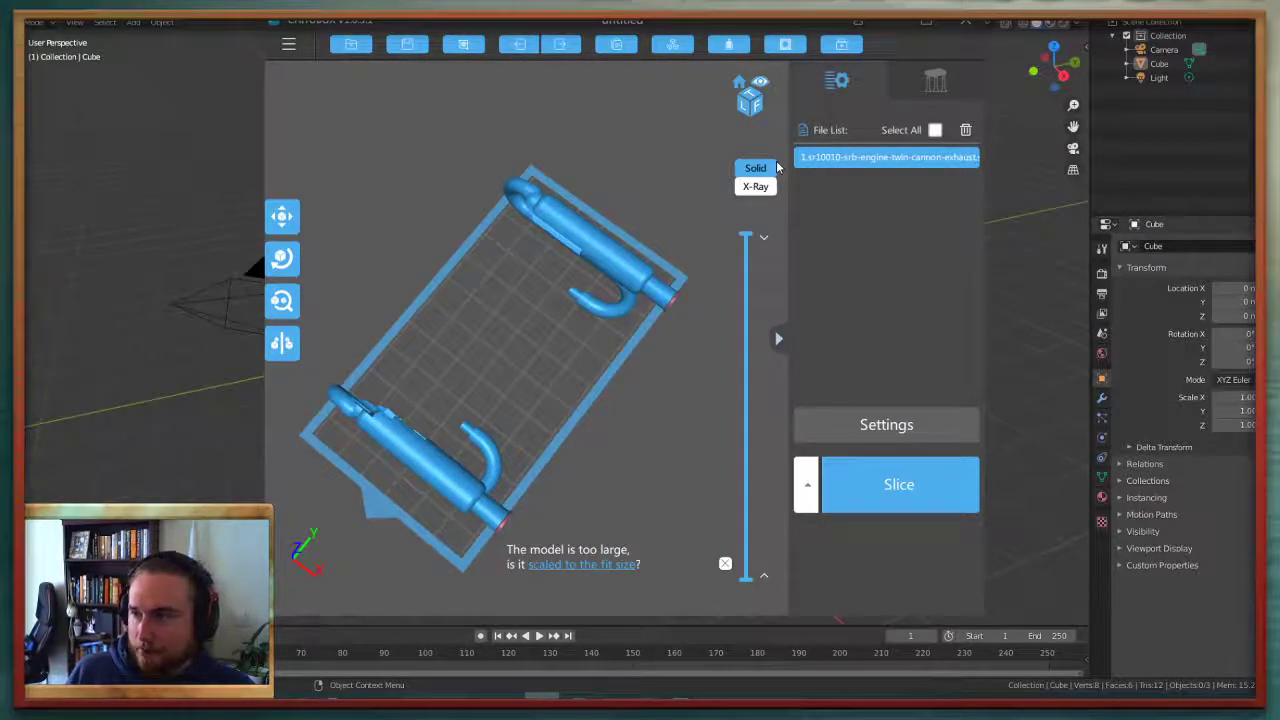
Switch to Blender and delete the default cube from the scene
{"action": "left_click", "coordinate": [966, 24]}
{"action": "left_click", "coordinate": [574, 352]}
{"action": "right_click", "coordinate": [493, 322]}
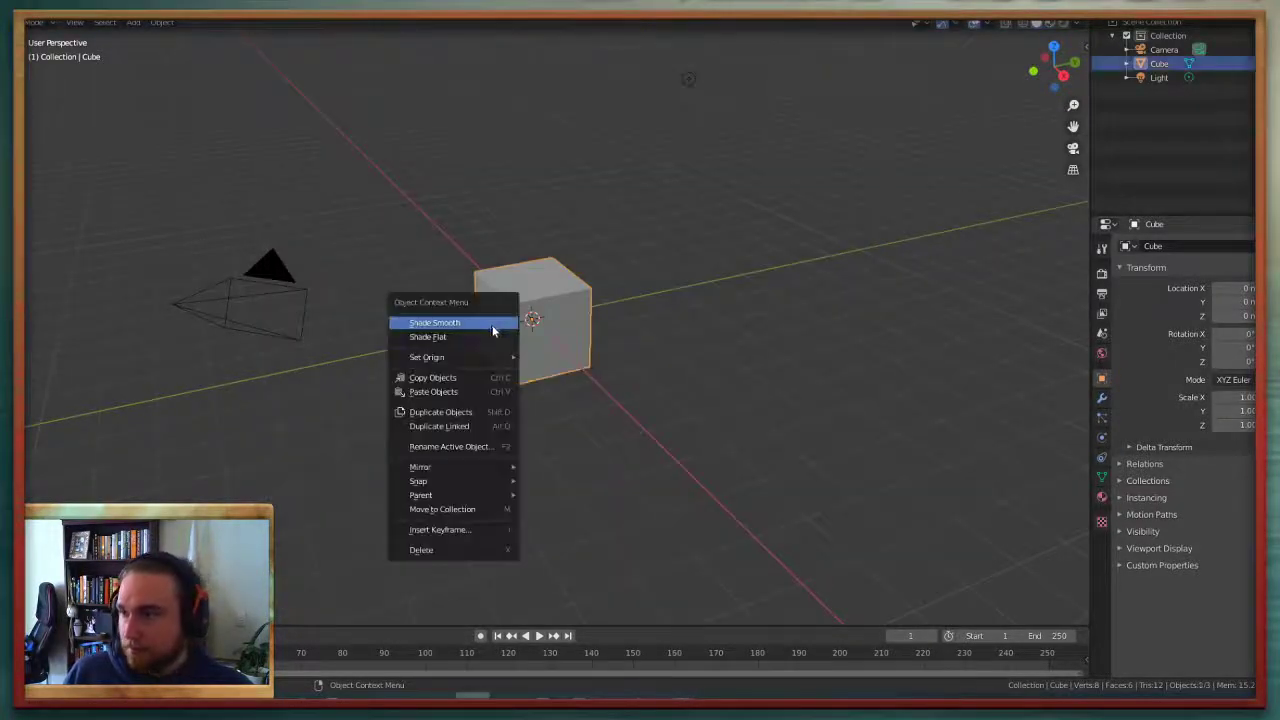
{"action": "right_click", "coordinate": [1162, 63]}
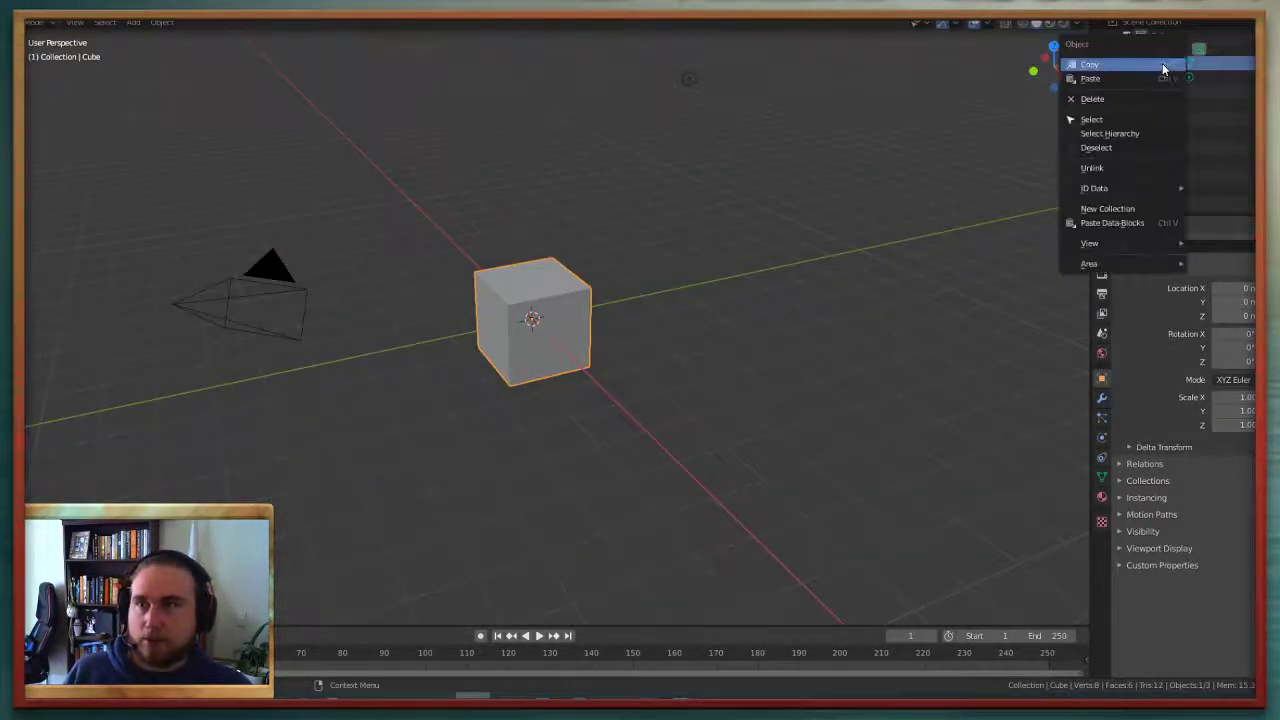
{"action": "left_click", "coordinate": [1150, 99]}
Import the sr10010-srb-engine-twin-cannon-exhaust model as an STL file
{"action": "left_click", "coordinate": [18, 4]}
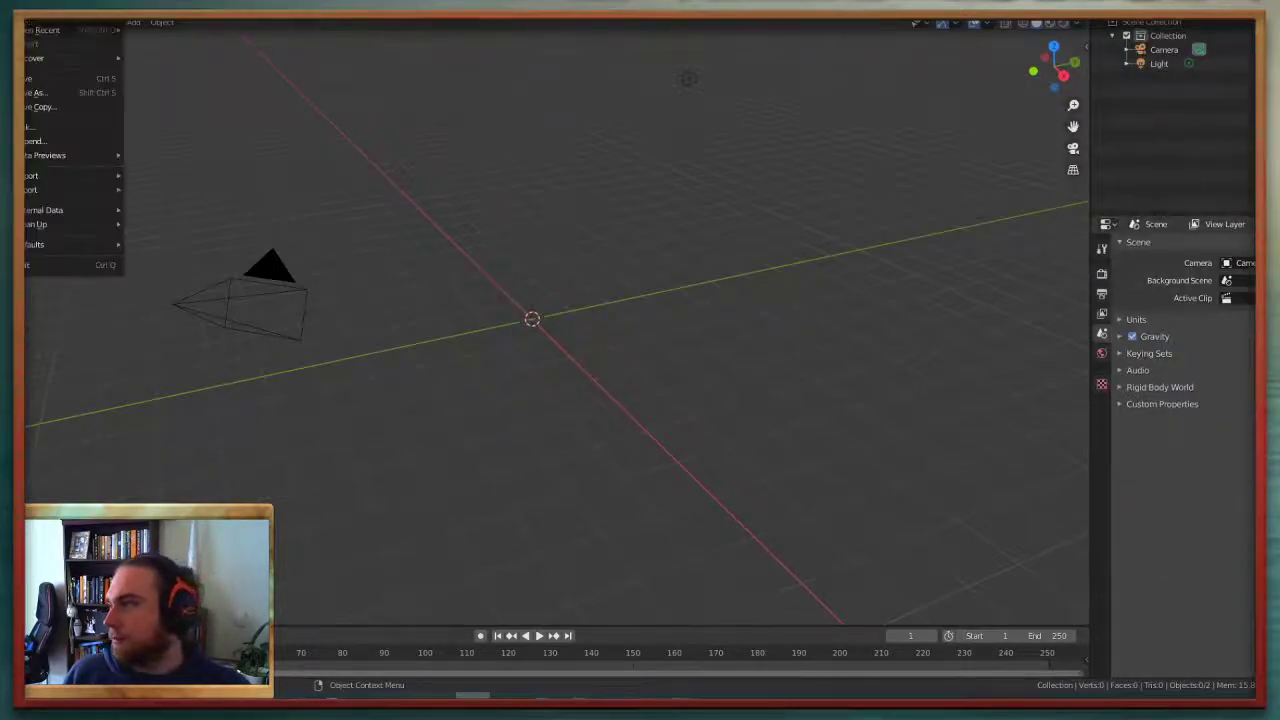
{"action": "mouse_move", "coordinate": [34, 180]}
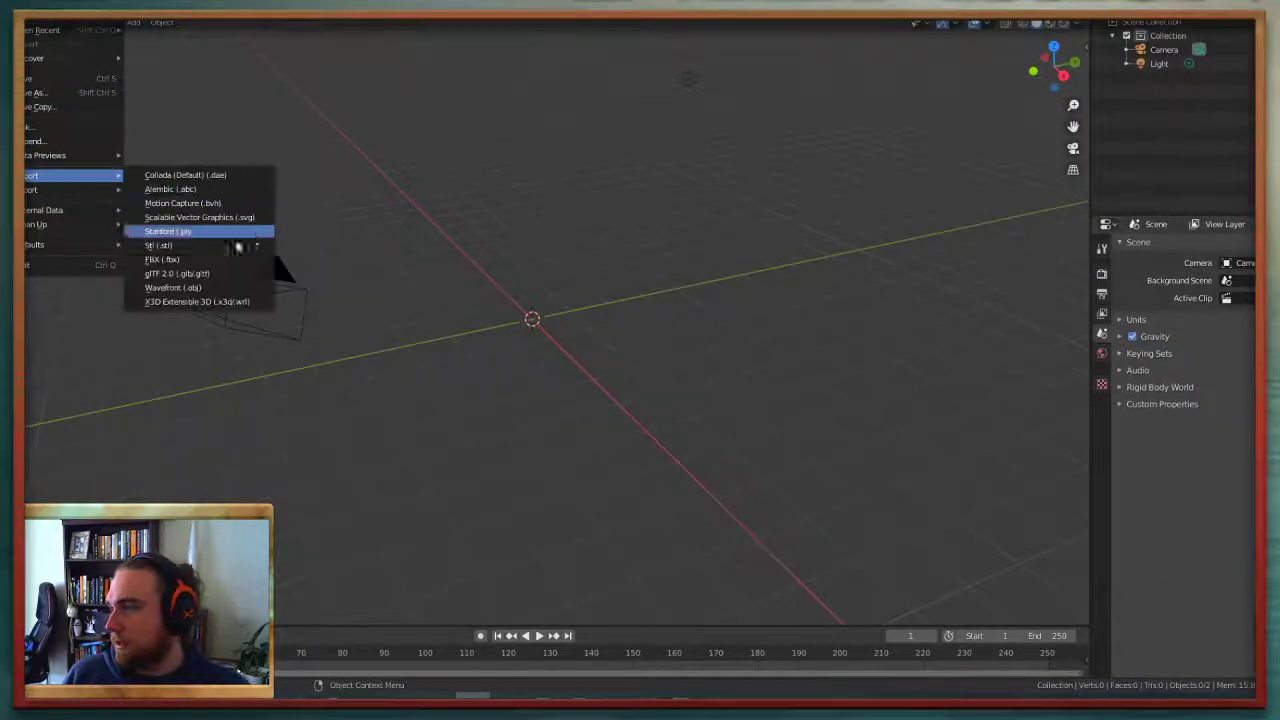
{"action": "left_click", "coordinate": [205, 250]}
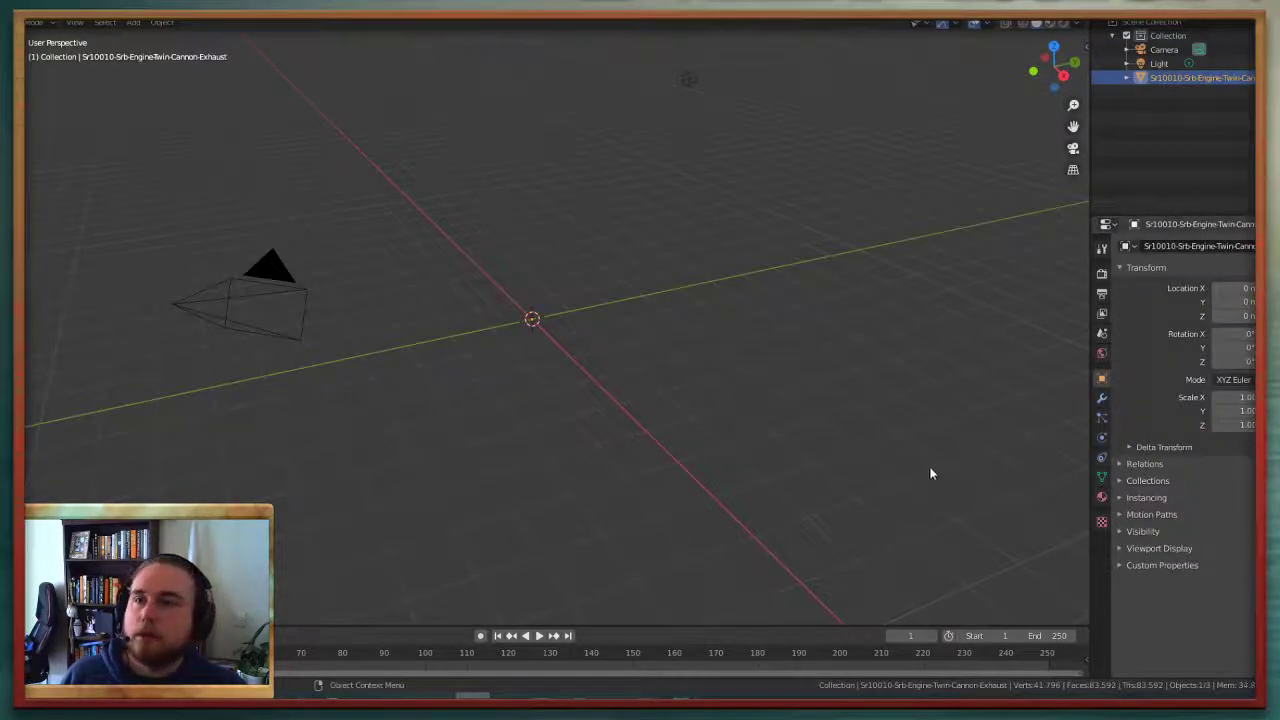
{"action": "scroll", "coordinate": [566, 362], "scroll_direction": "down", "scroll_amount": 20}
{"action": "scroll", "coordinate": [567, 358], "scroll_direction": "up", "scroll_amount": 4}
{"action": "scroll", "coordinate": [432, 334], "scroll_direction": "up", "scroll_amount": 3}
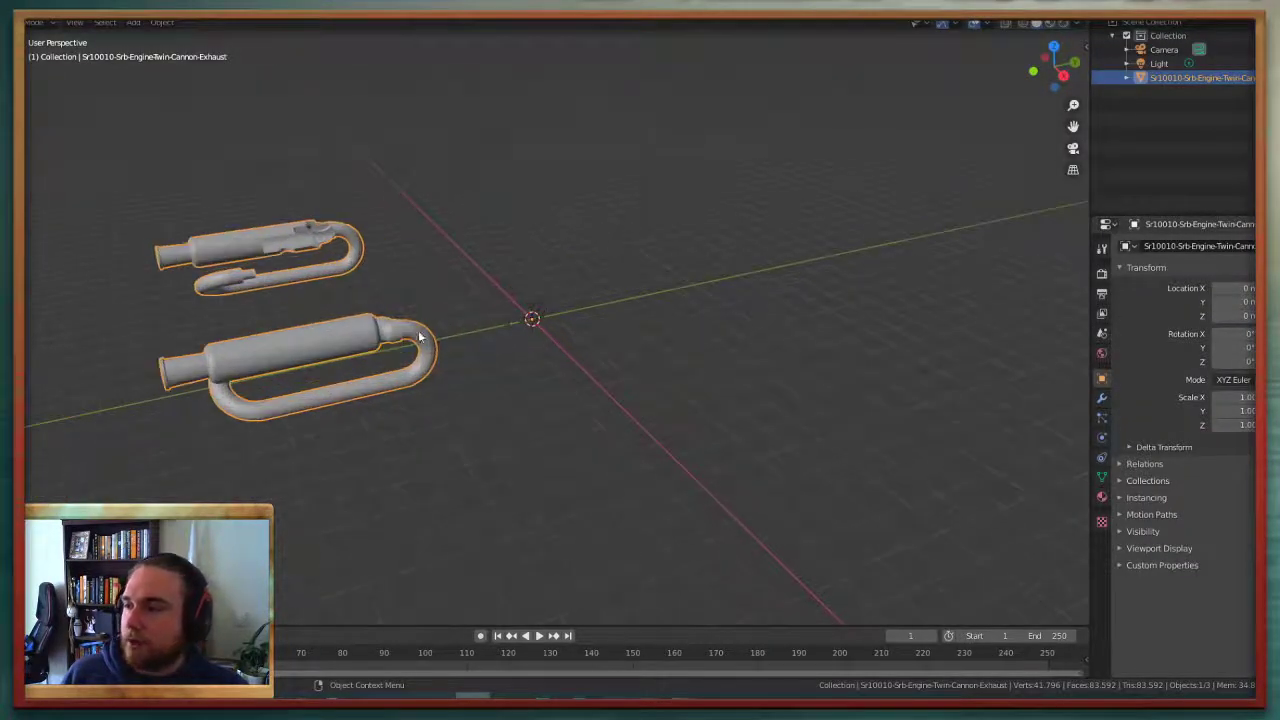
Centre the imported twin exhaust on the scene with Set Origin, Geometry to Origin, and deselect it
{"action": "right_click", "coordinate": [353, 341]}
{"action": "mouse_move", "coordinate": [312, 369]}
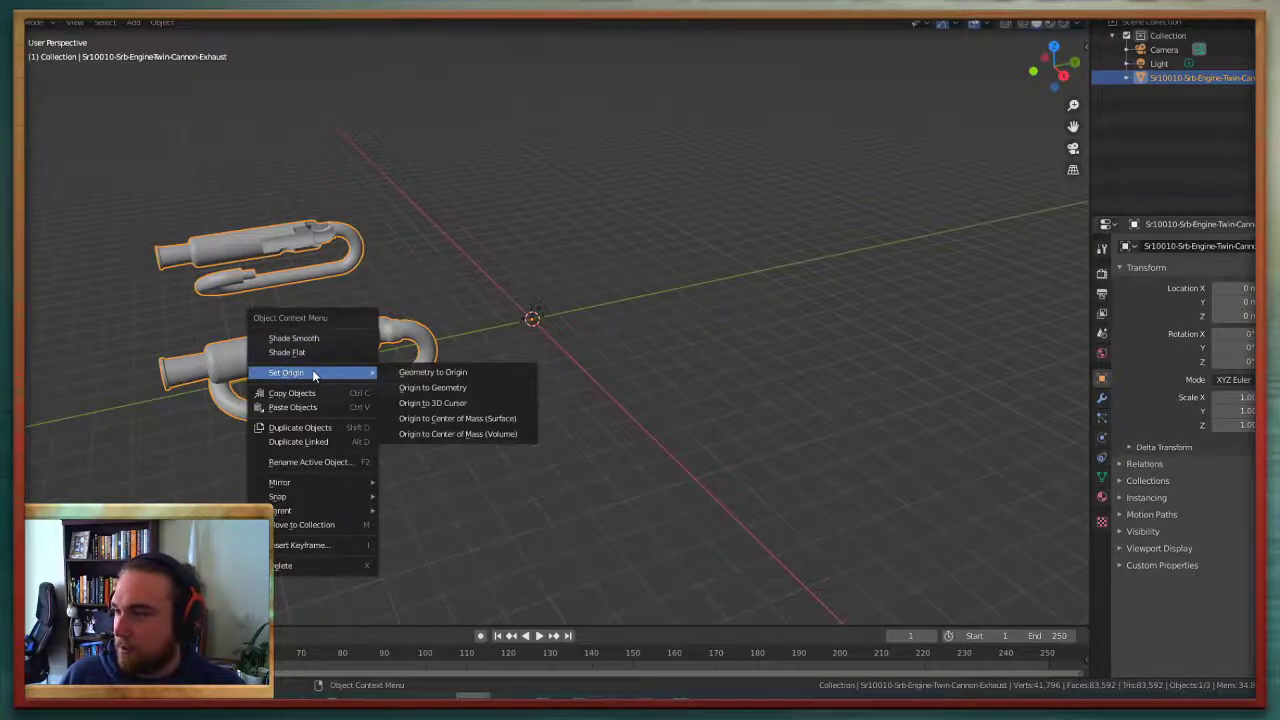
{"action": "left_click", "coordinate": [440, 372]}
{"action": "left_click", "coordinate": [607, 293]}
{"action": "right_click", "coordinate": [606, 291]}
{"action": "middle_click_drag", "start_coordinate": [706, 158], "coordinate": [671, 257]}
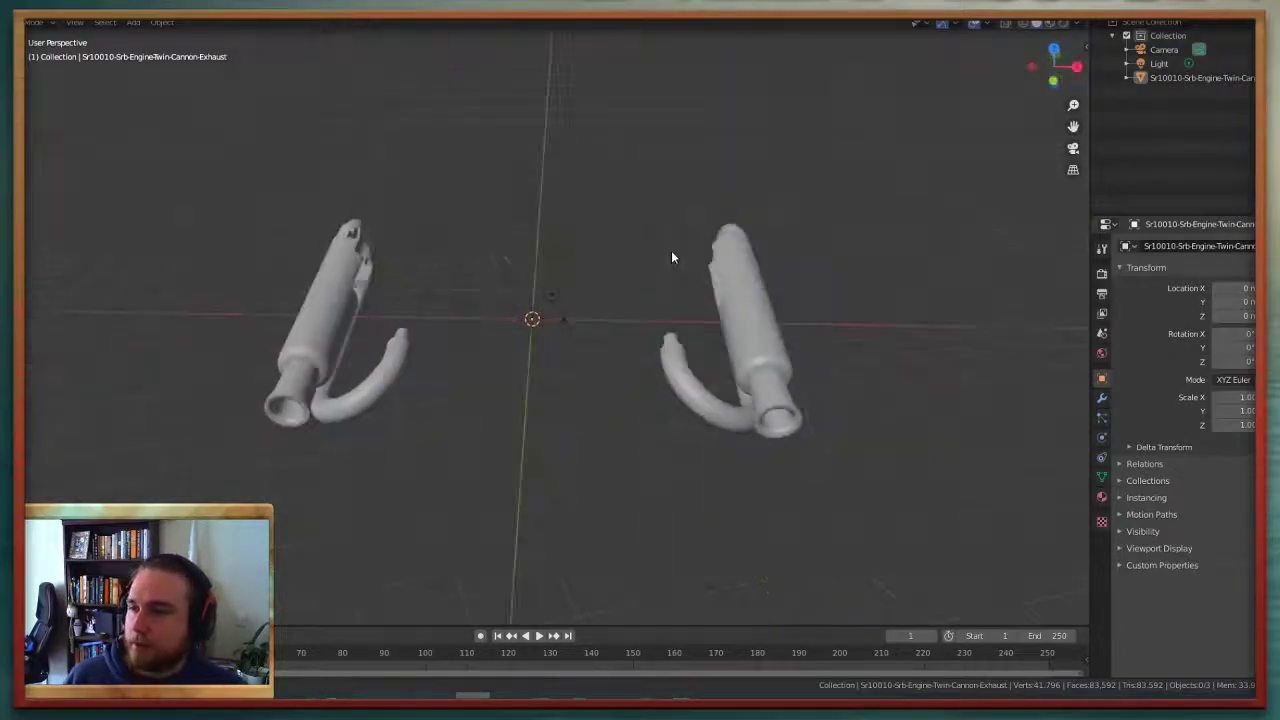
Select the twin exhaust's whole mesh in Edit Mode and separate it by loose parts
{"action": "left_click", "coordinate": [1165, 79]}
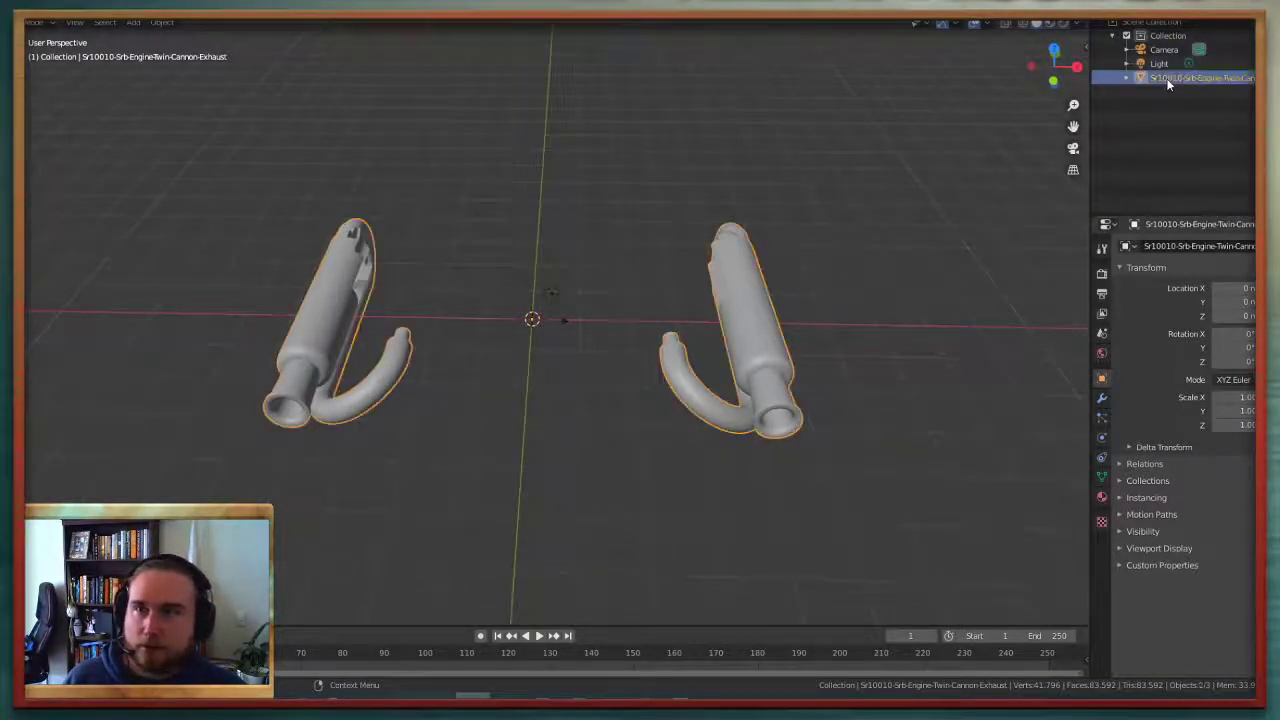
{"action": "left_click", "coordinate": [36, 24]}
{"action": "left_click", "coordinate": [32, 54]}
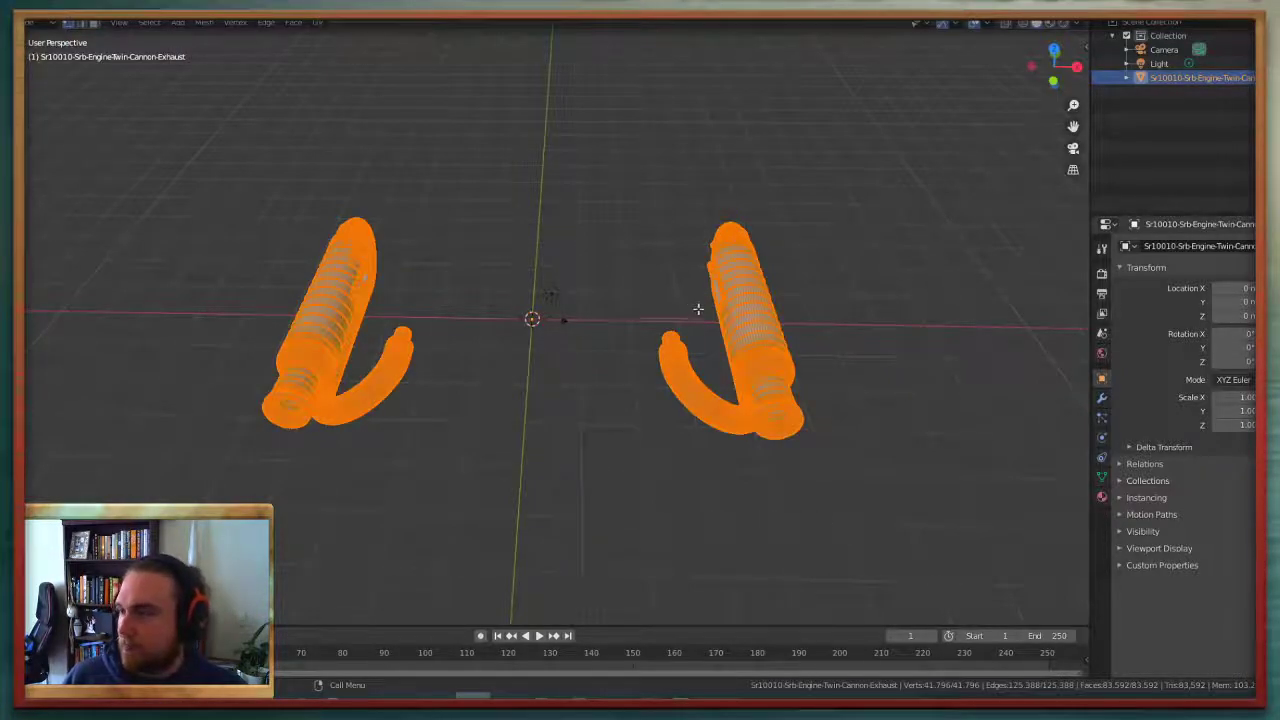
{"action": "key", "text": "alt+a"}
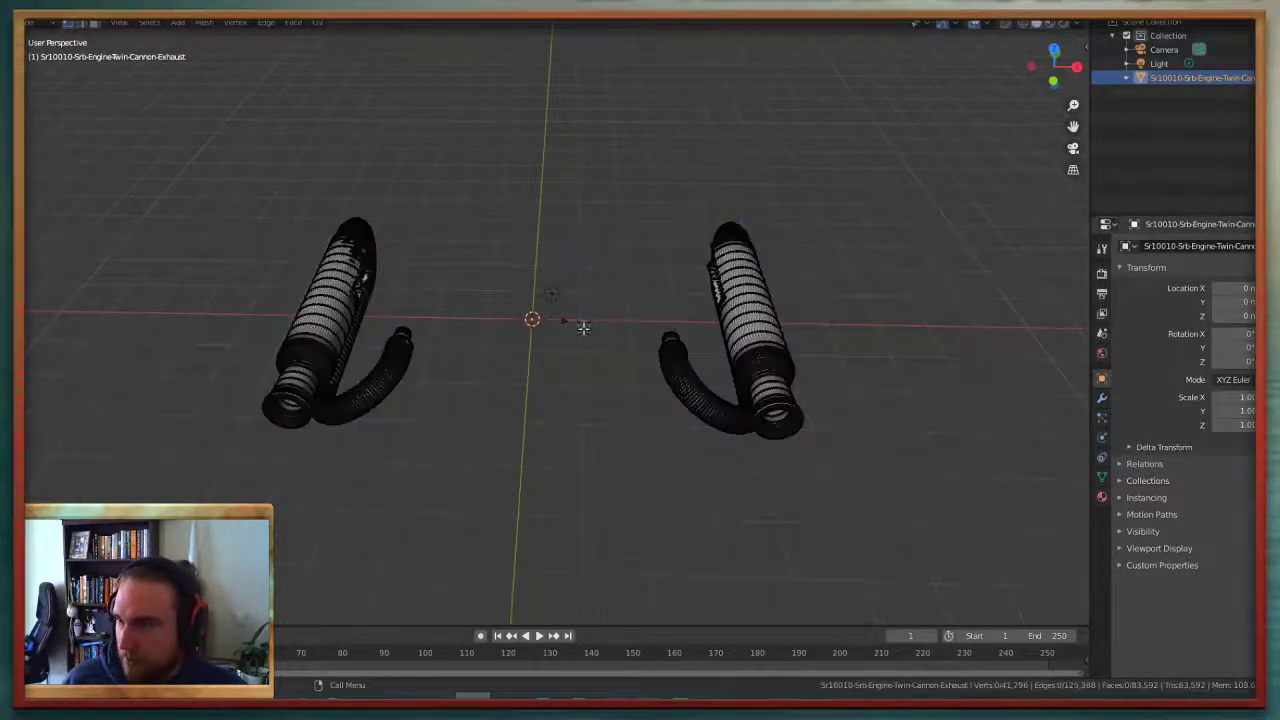
{"action": "key", "text": "a"}
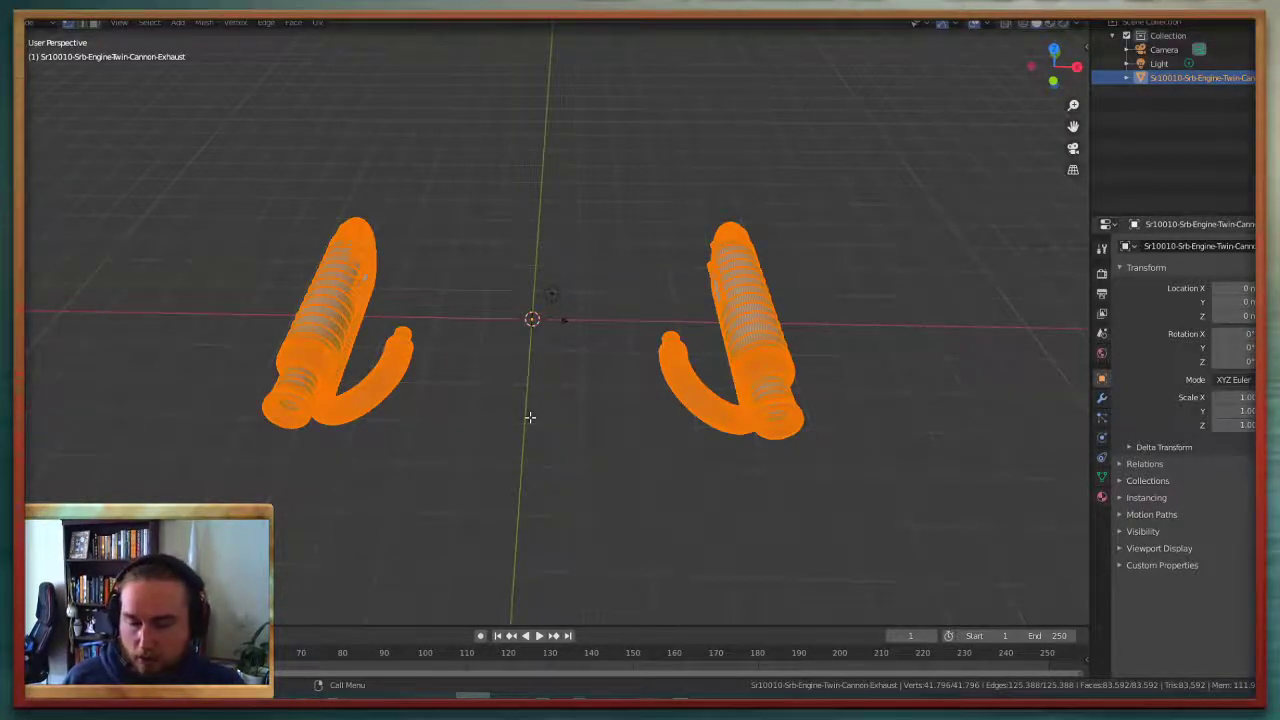
{"action": "key", "text": "p"}
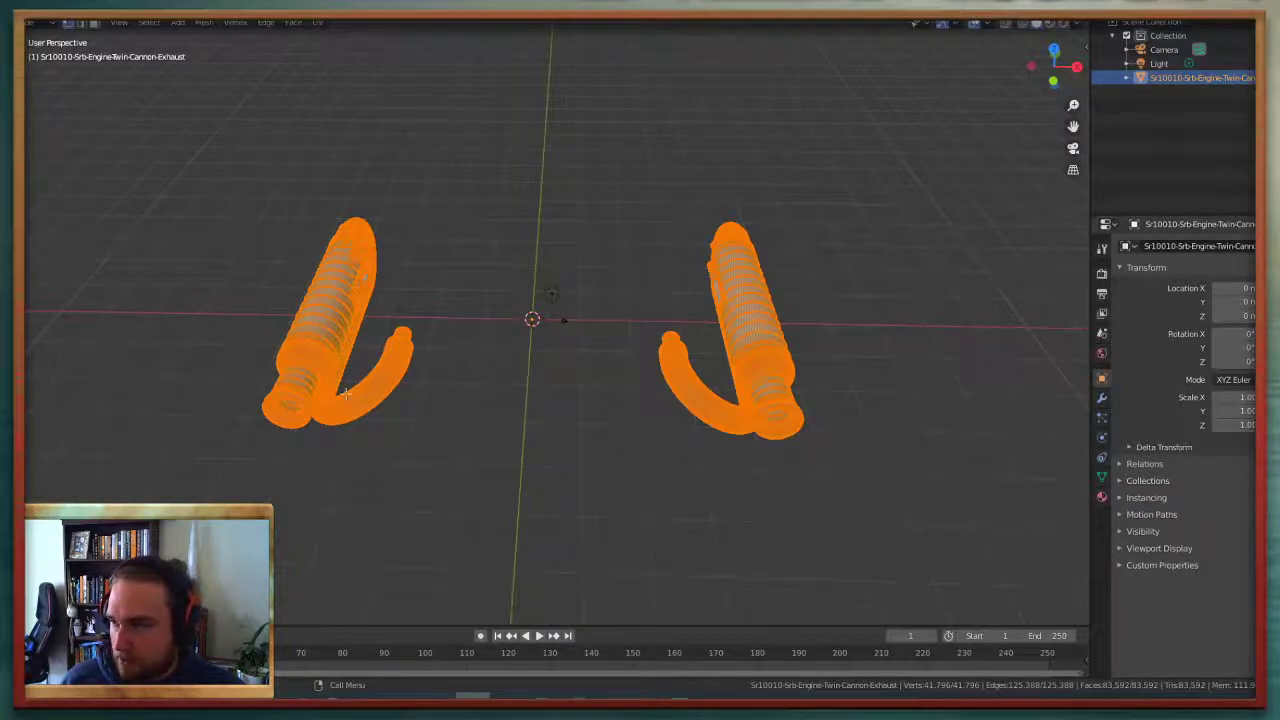
{"action": "key", "text": "p"}
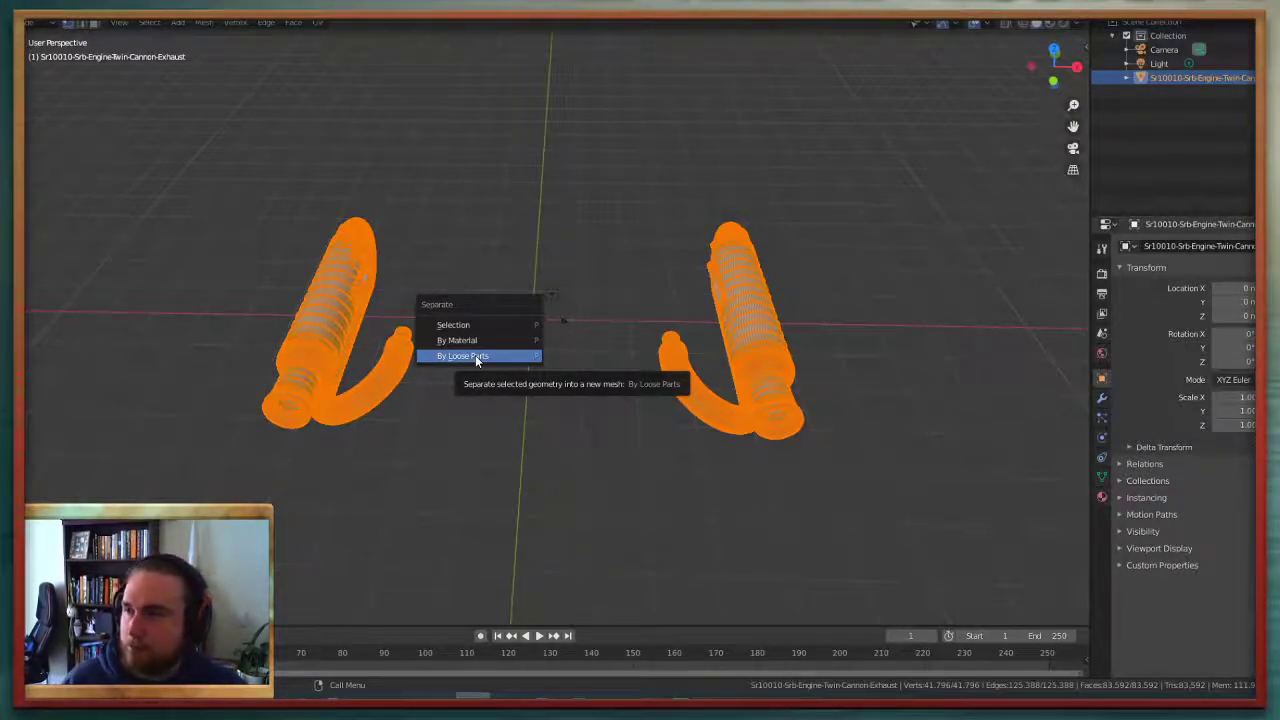
{"action": "left_click", "coordinate": [475, 355]}
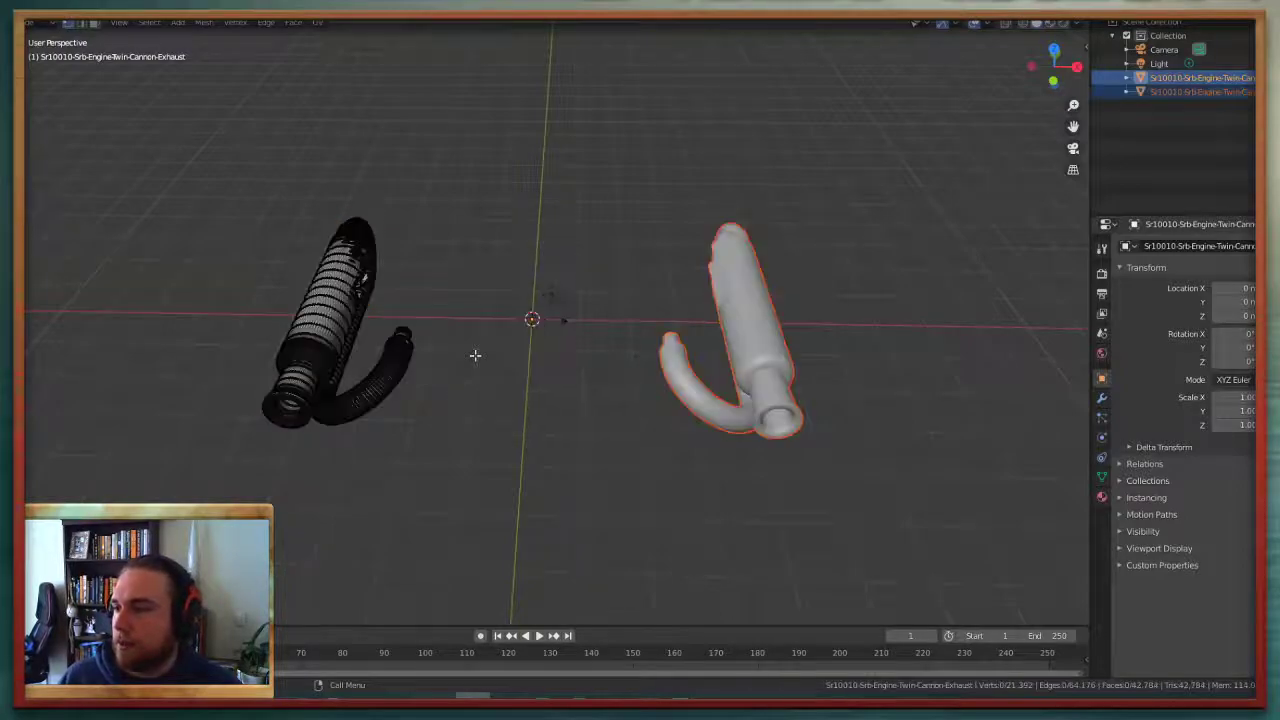
Return to Object Mode and select each of the two separated exhaust objects in turn
{"action": "left_click", "coordinate": [1140, 92]}
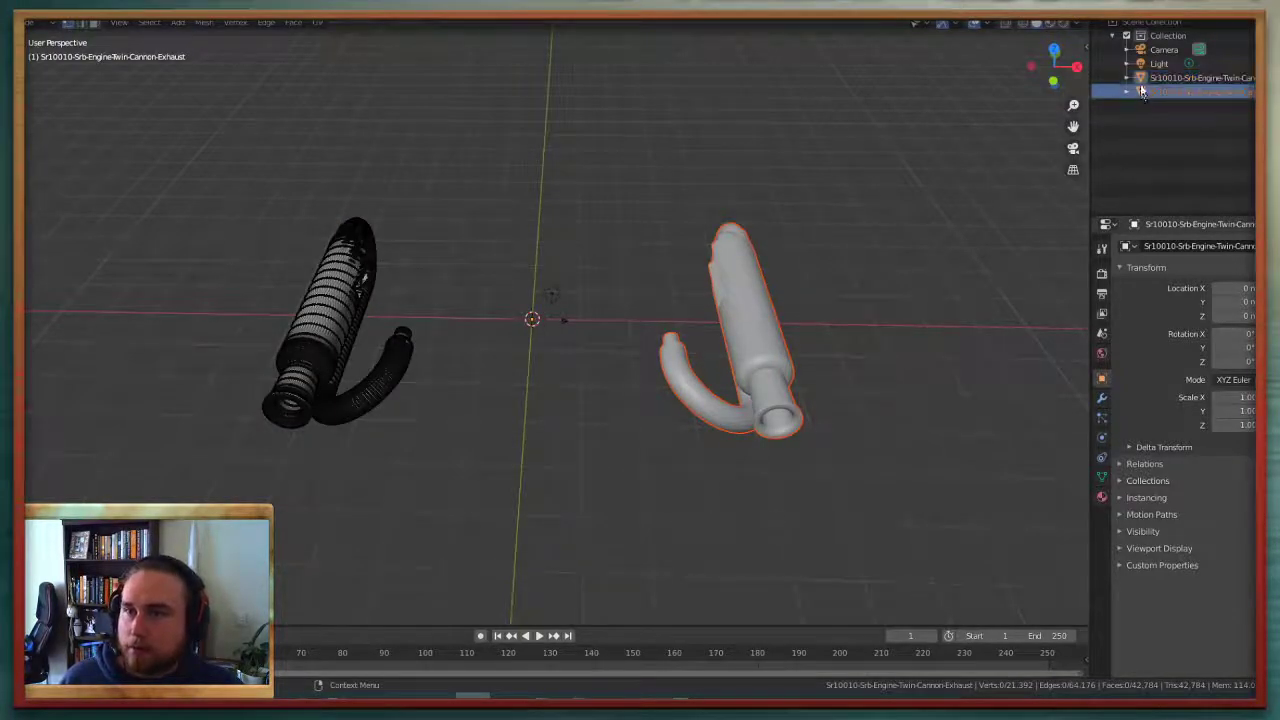
{"action": "left_click", "coordinate": [40, 22]}
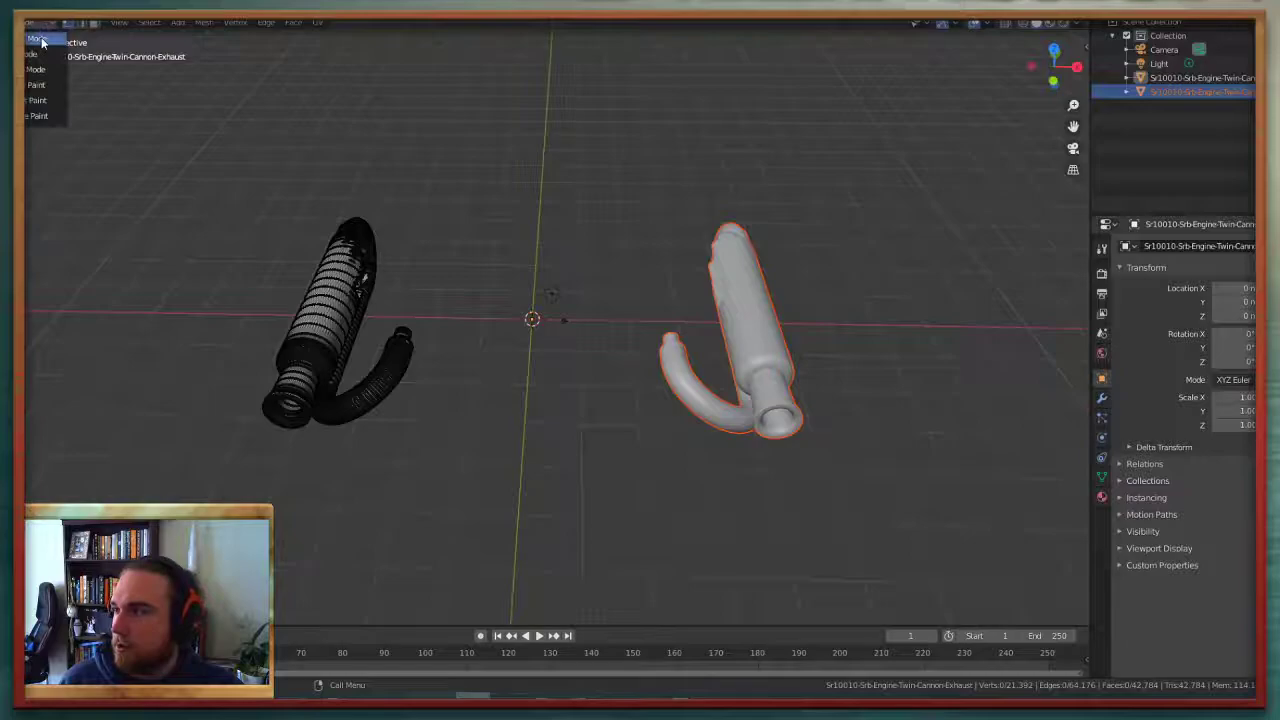
{"action": "left_click", "coordinate": [45, 40]}
{"action": "left_click", "coordinate": [1140, 91]}
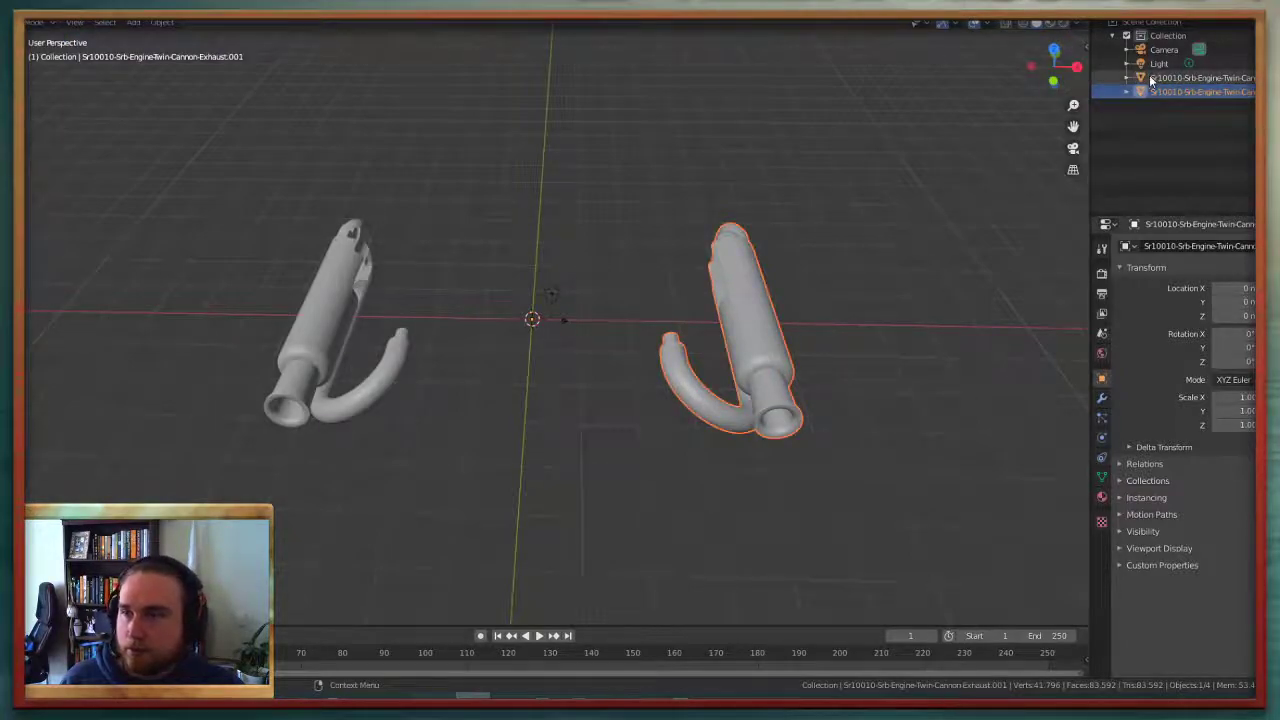
{"action": "left_click", "coordinate": [1141, 77]}
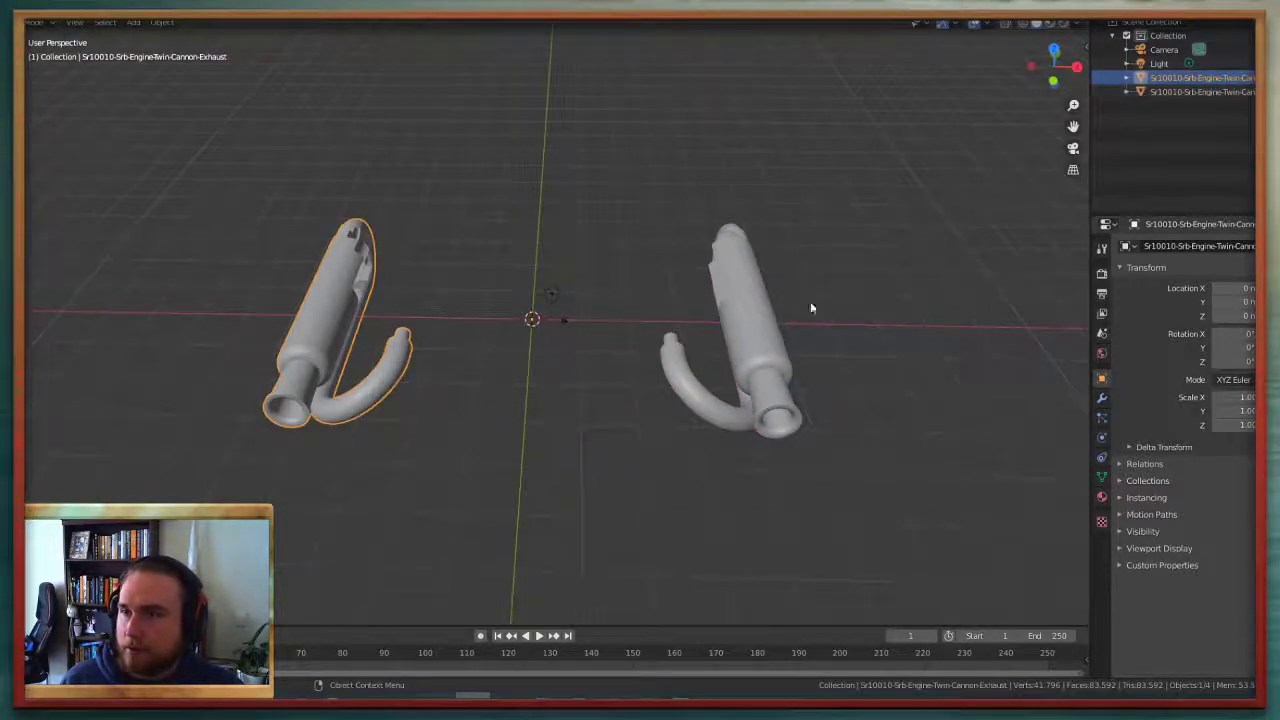
Apply Set Origin, Geometry to Origin, to each of the two separated exhausts
{"action": "right_click", "coordinate": [329, 314]}
{"action": "mouse_move", "coordinate": [345, 304]}
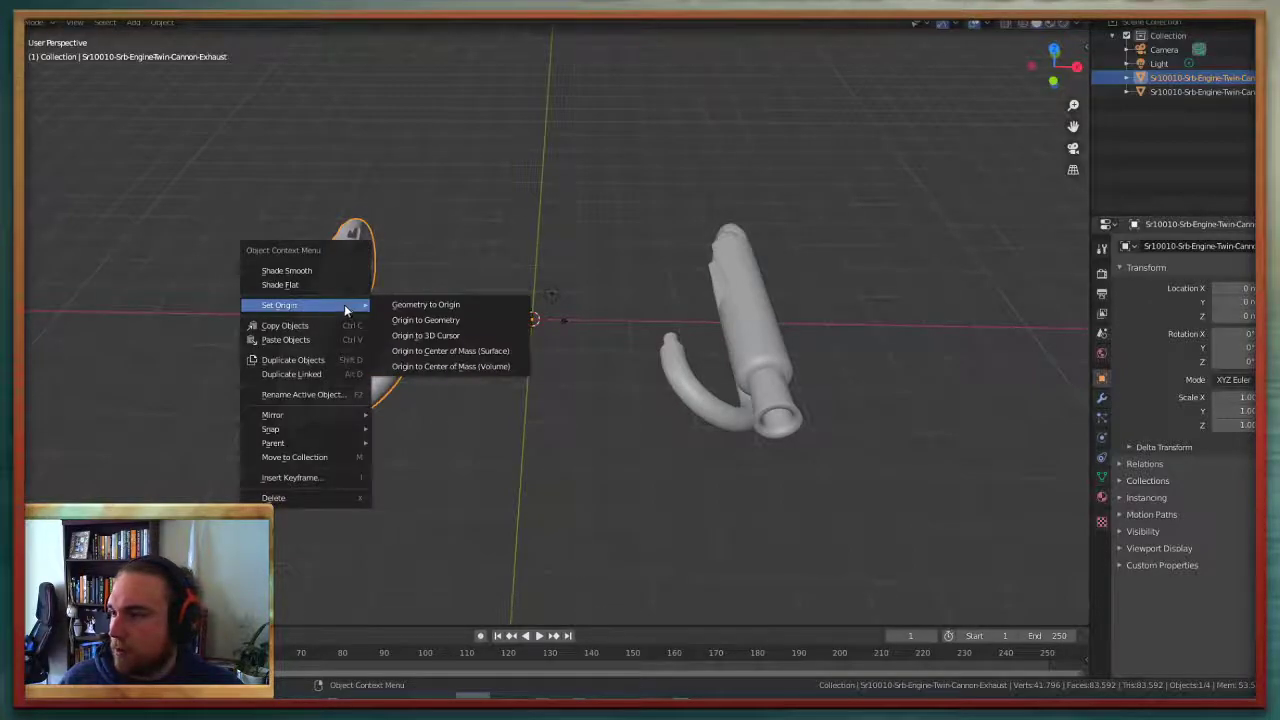
{"action": "left_click", "coordinate": [412, 304]}
{"action": "left_click", "coordinate": [753, 328]}
{"action": "right_click", "coordinate": [753, 327]}
{"action": "mouse_move", "coordinate": [753, 326]}
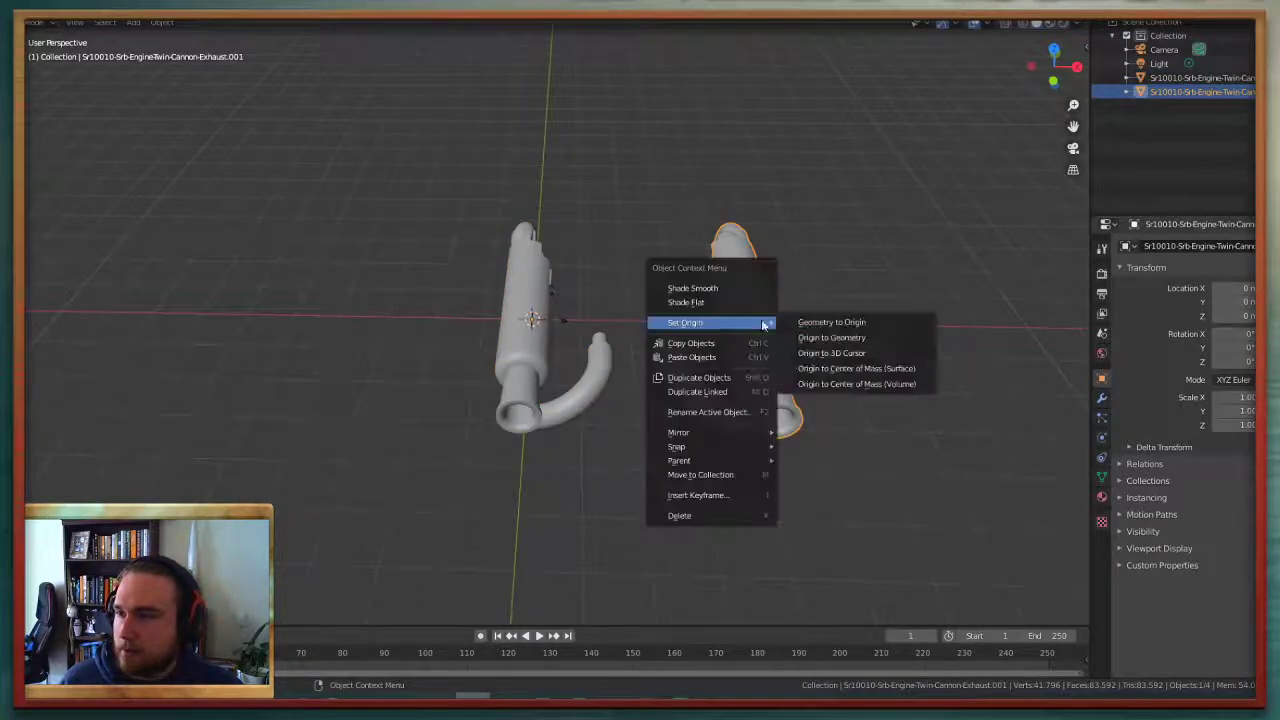
{"action": "left_click", "coordinate": [797, 320]}
{"action": "left_click", "coordinate": [630, 279]}
Select all objects and move them together along the X axis, away from the world origin
{"action": "key", "text": "a"}
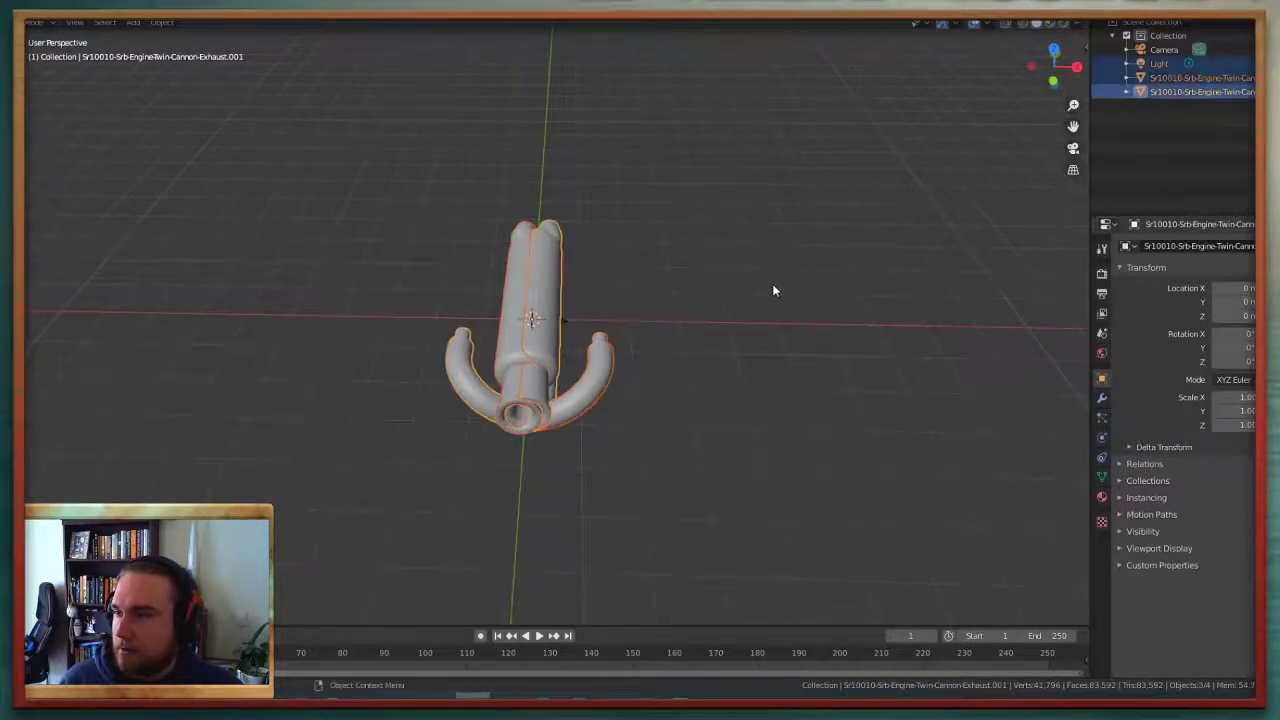
{"action": "key", "text": "g"}
{"action": "key", "text": "x"}
{"action": "left_click", "coordinate": [741, 296]}
{"action": "left_click", "coordinate": [741, 292]}
Move the two exhausts apart along X, placing one at about 46.3 and the other at about 7.8
{"action": "left_click", "coordinate": [684, 284]}
{"action": "left_click_drag", "start_coordinate": [732, 315], "coordinate": [812, 314]}
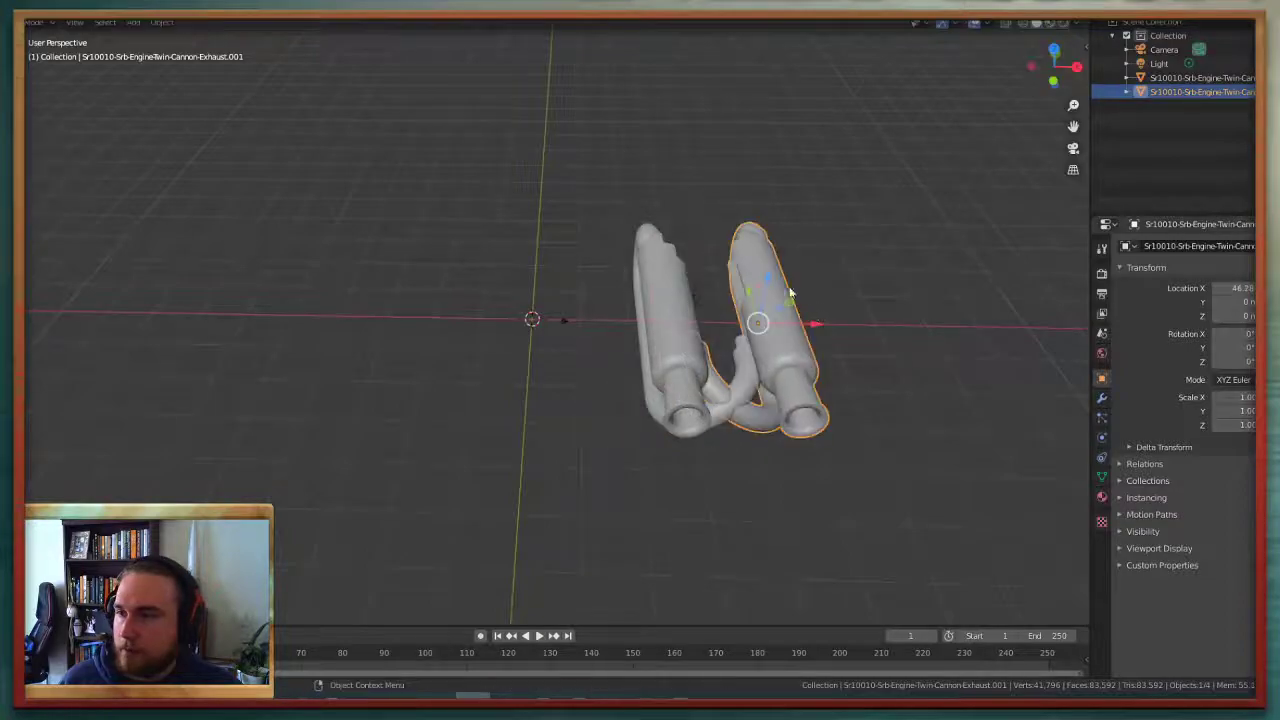
{"action": "left_click", "coordinate": [705, 263]}
{"action": "left_click", "coordinate": [662, 282]}
{"action": "left_click_drag", "start_coordinate": [664, 318], "coordinate": [569, 318]}
{"action": "left_click", "coordinate": [694, 211]}
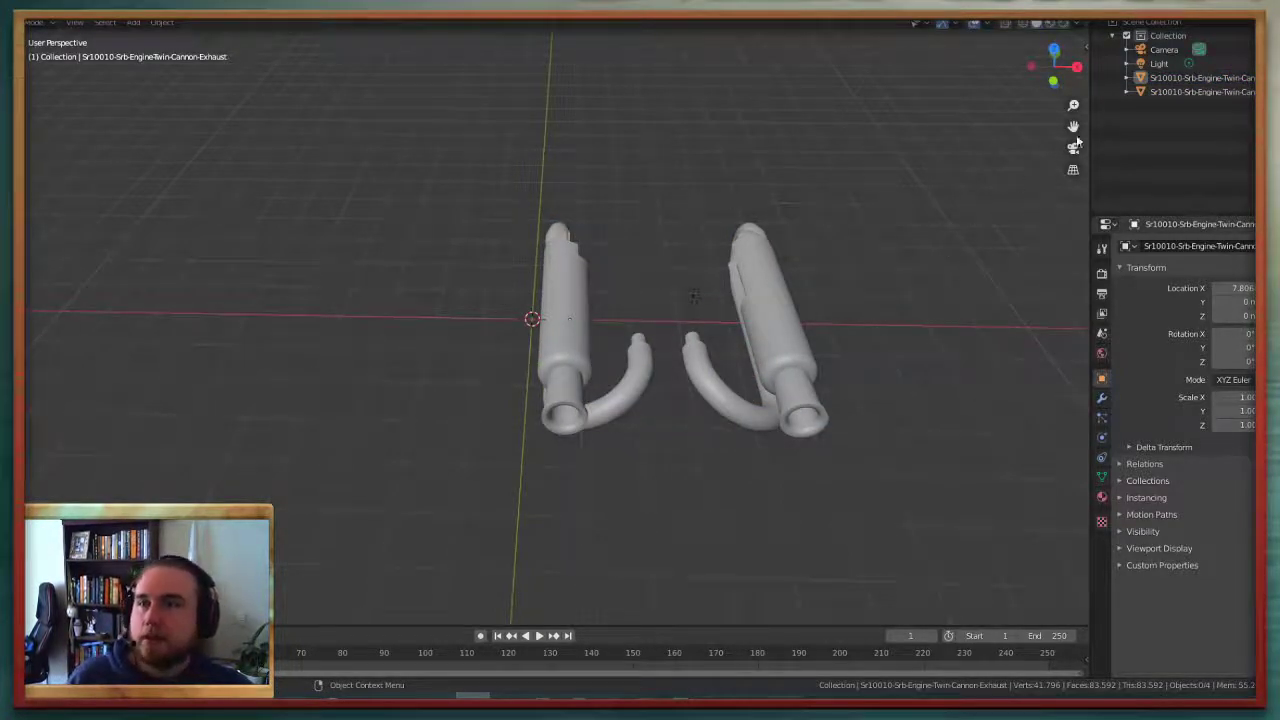
Select the exhaust nearest the world origin and start an STL export for it
{"action": "left_click", "coordinate": [1190, 77]}
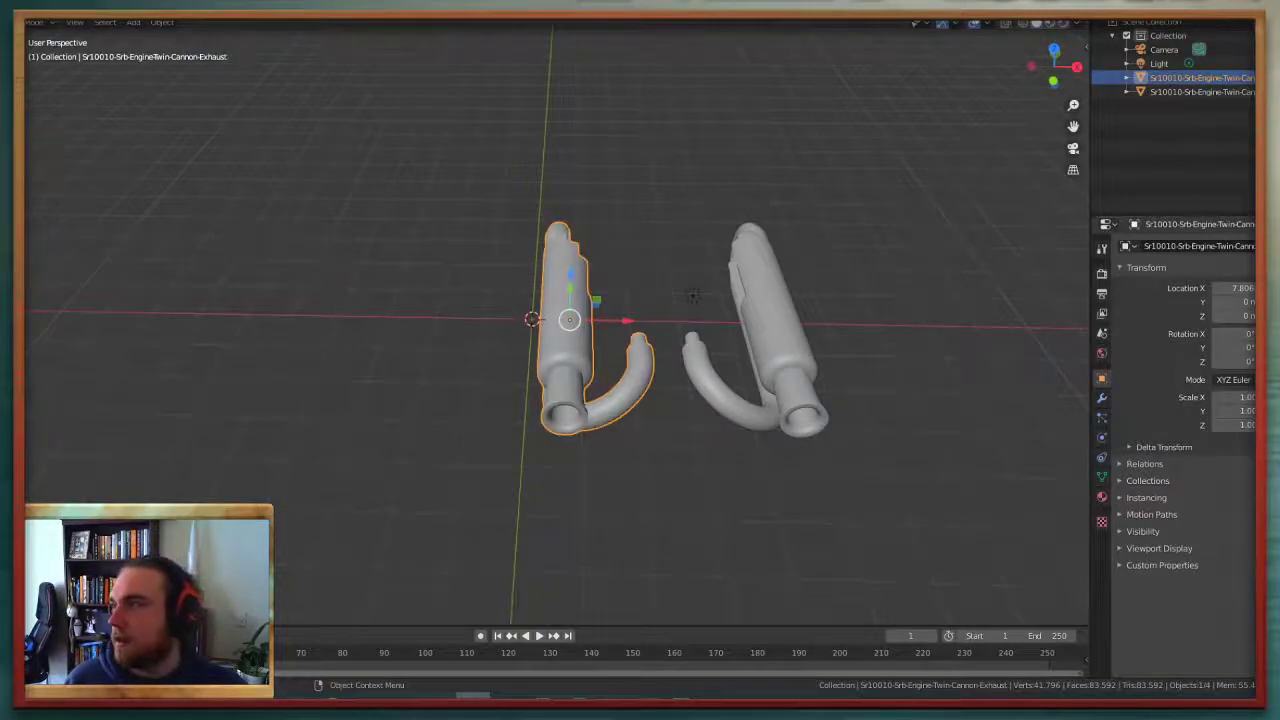
{"action": "left_click", "coordinate": [9, 7]}
{"action": "mouse_move", "coordinate": [33, 7]}
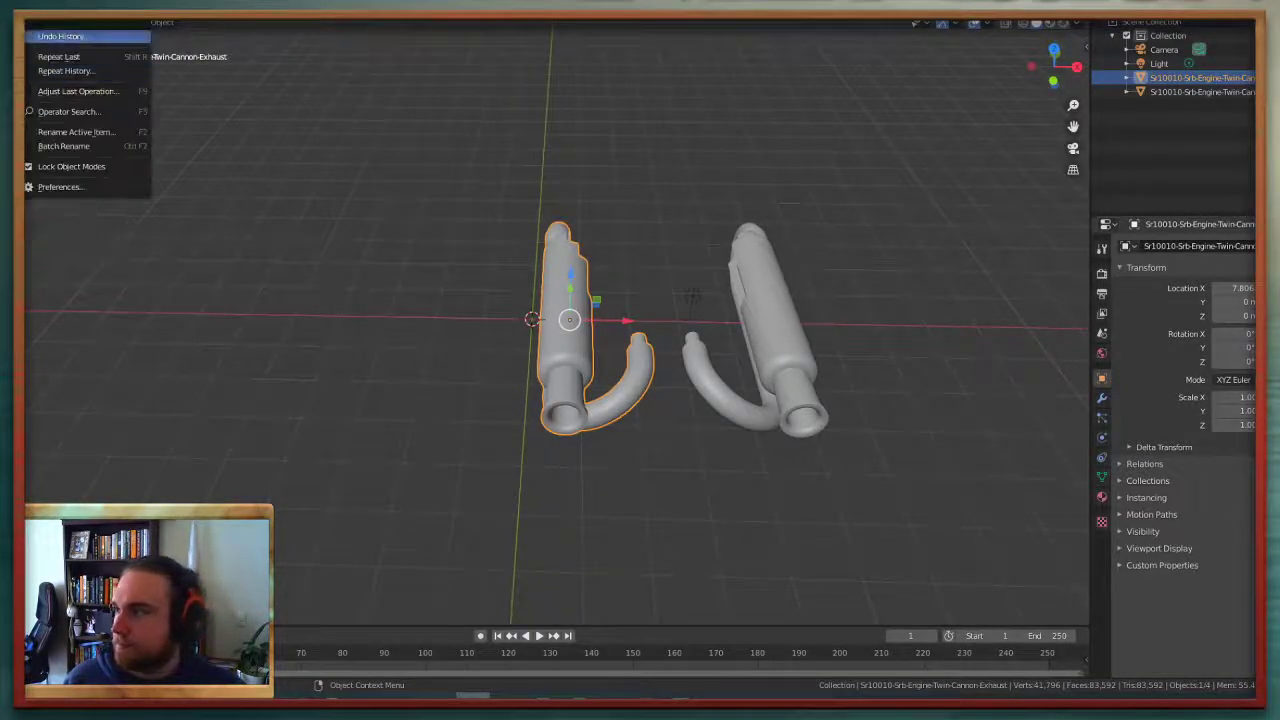
{"action": "left_click", "coordinate": [58, 36]}
{"action": "left_click", "coordinate": [9, 7]}
{"action": "mouse_move", "coordinate": [37, 192]}
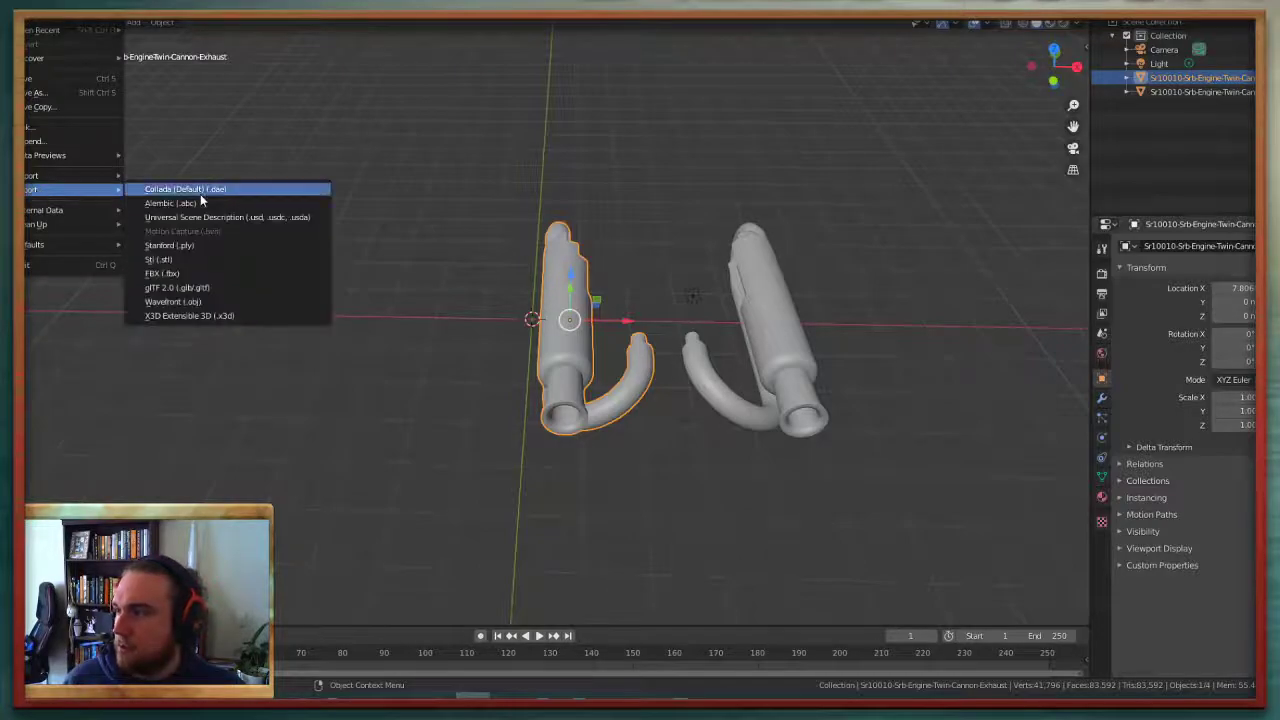
{"action": "left_click", "coordinate": [180, 260]}
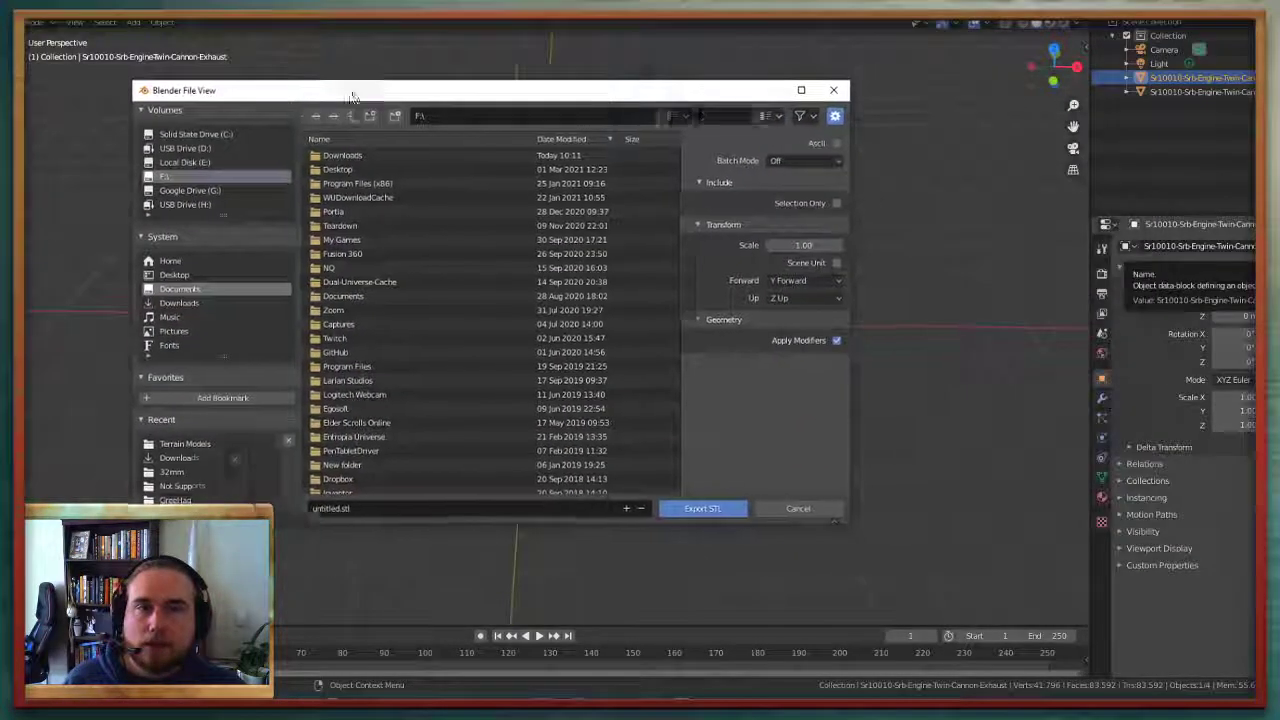
Enable Selection Only for the STL export and export the selected exhaust to a recent folder
{"action": "left_click_drag", "start_coordinate": [352, 97], "coordinate": [174, 131]}
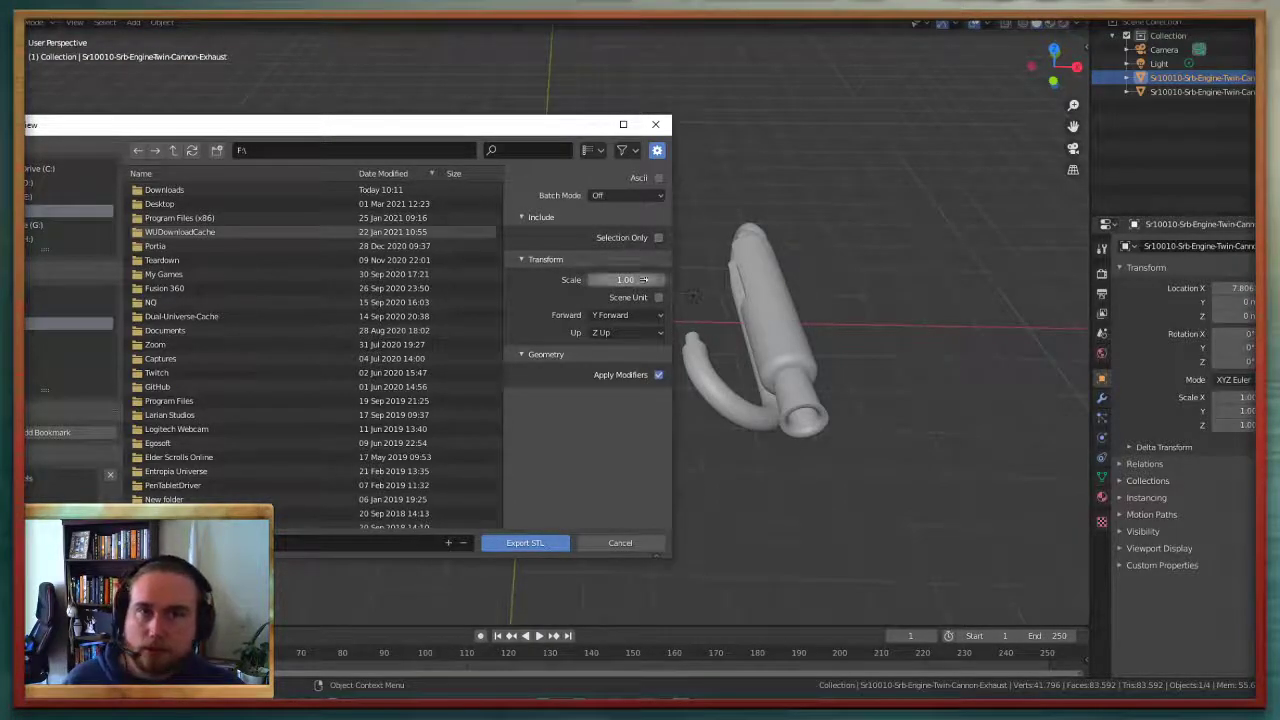
{"action": "left_click", "coordinate": [657, 238]}
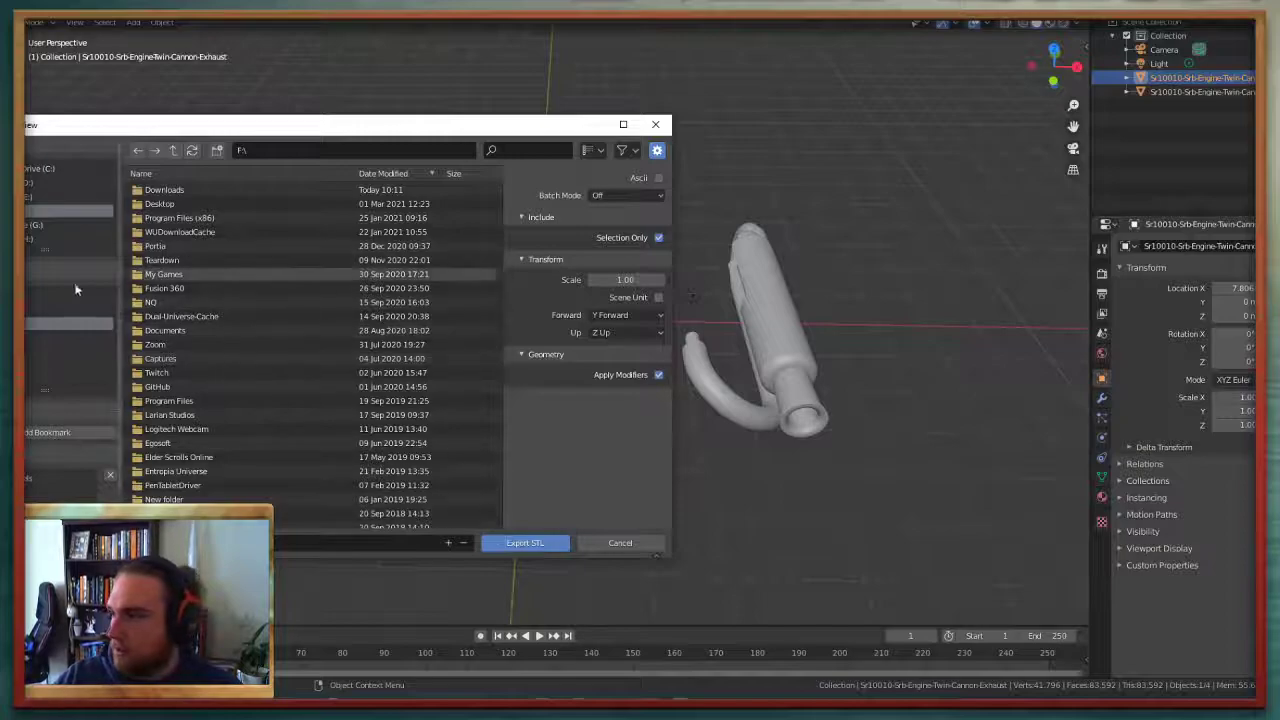
{"action": "left_click", "coordinate": [66, 479]}
{"action": "left_click", "coordinate": [263, 276]}
{"action": "left_click", "coordinate": [535, 546]}
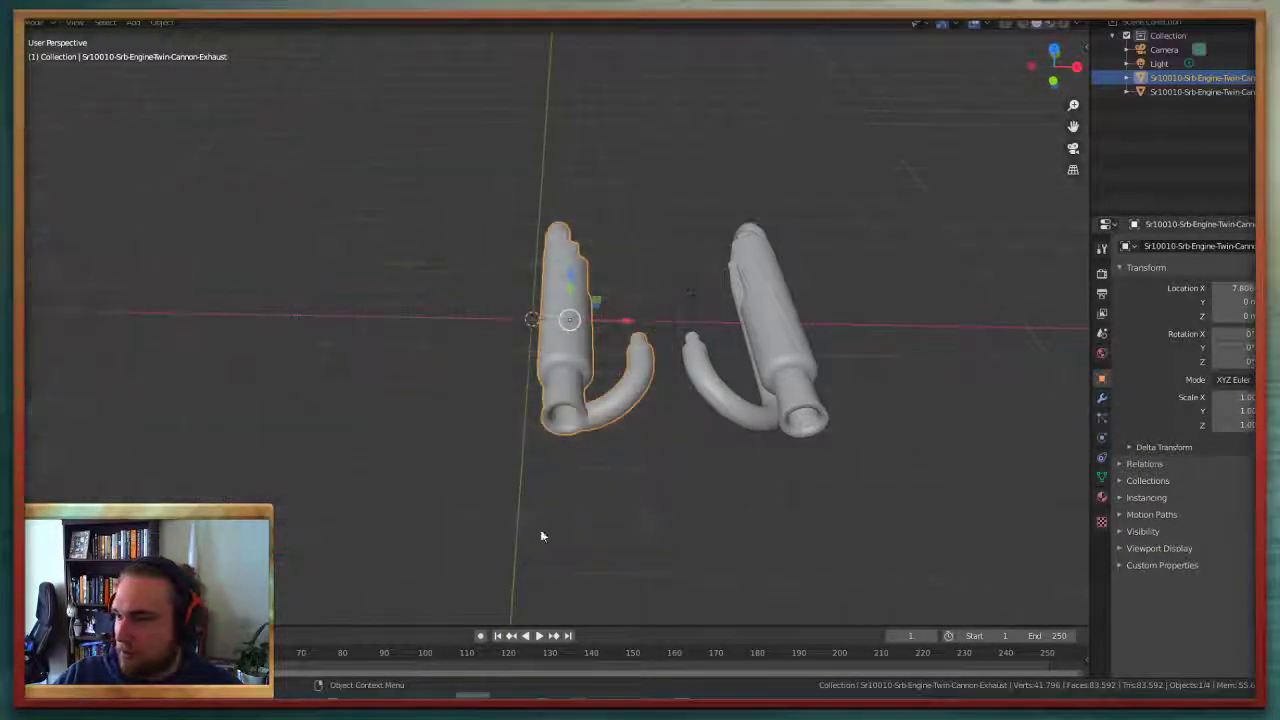
Delete both twin exhaust objects from the scene, leaving only the camera and light
{"action": "left_click", "coordinate": [775, 350]}
{"action": "right_click", "coordinate": [775, 350]}
{"action": "right_click", "coordinate": [1155, 94]}
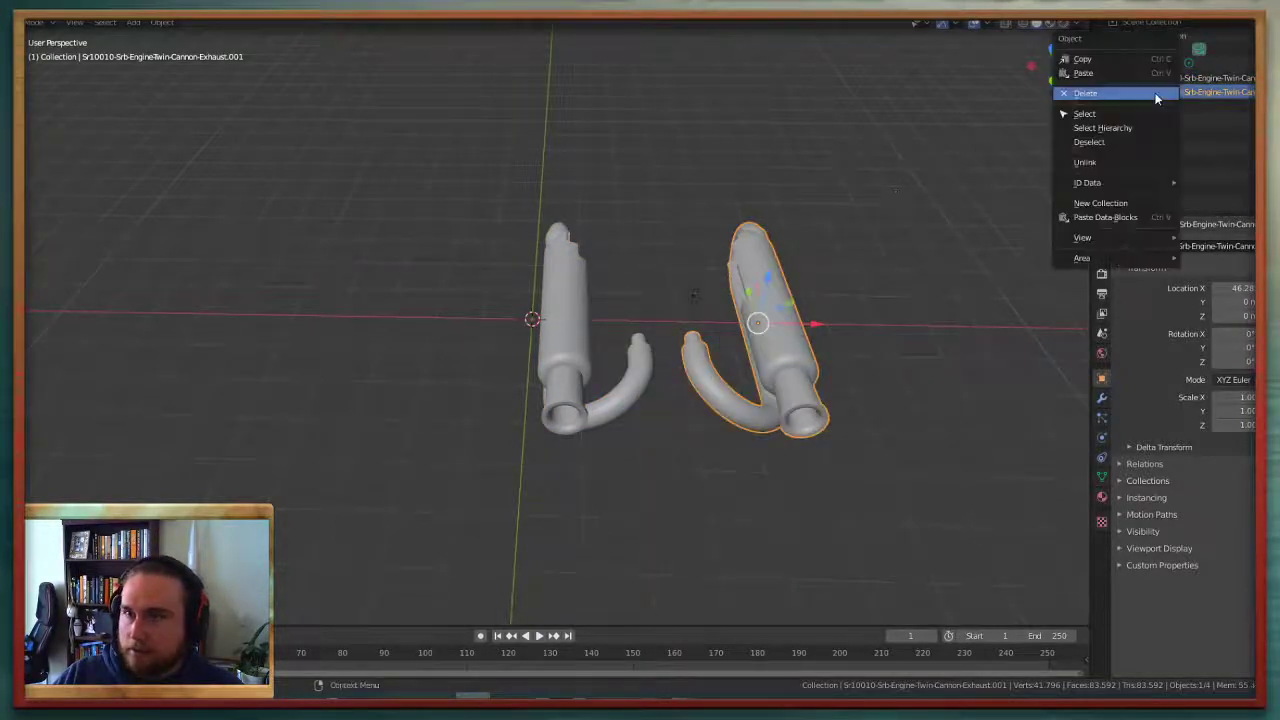
{"action": "left_click", "coordinate": [1132, 92]}
{"action": "right_click", "coordinate": [1181, 77]}
{"action": "left_click", "coordinate": [1153, 77]}
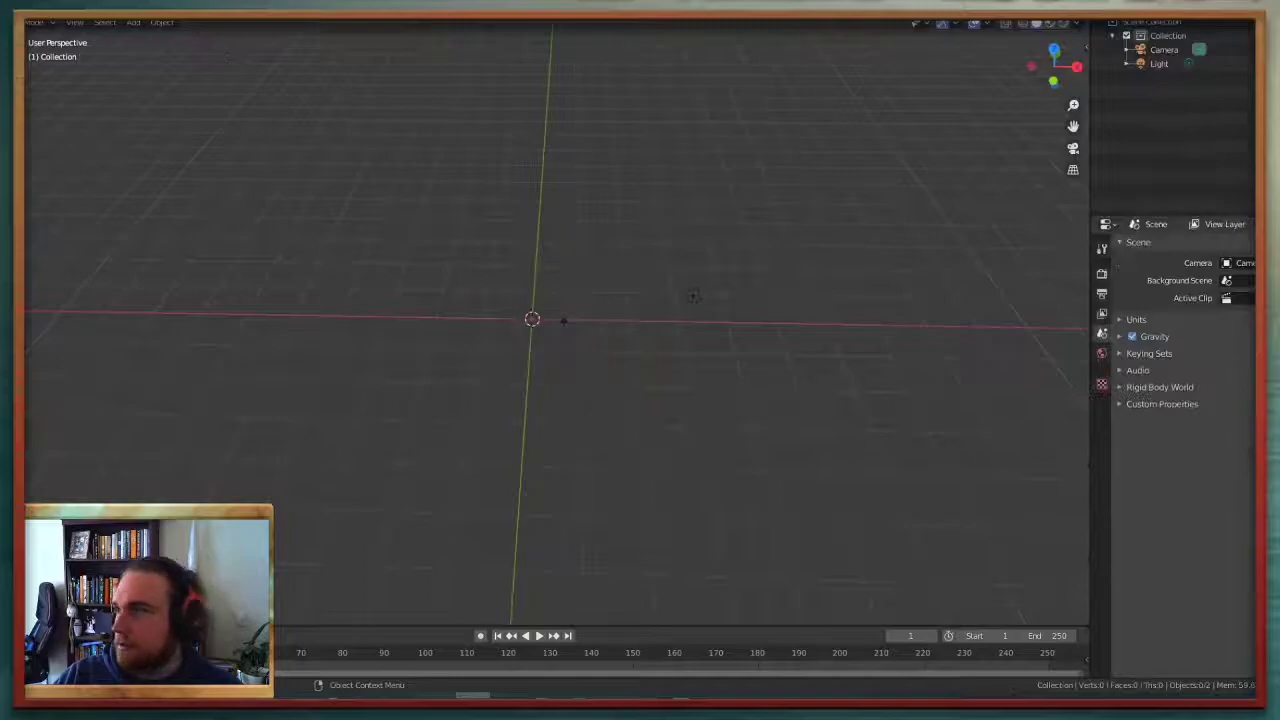
Import the exported Sr10010-Srb-Engine-Twin-Cannon-Exhaust1 STL into the emptied scene
{"action": "left_click", "coordinate": [34, 22]}
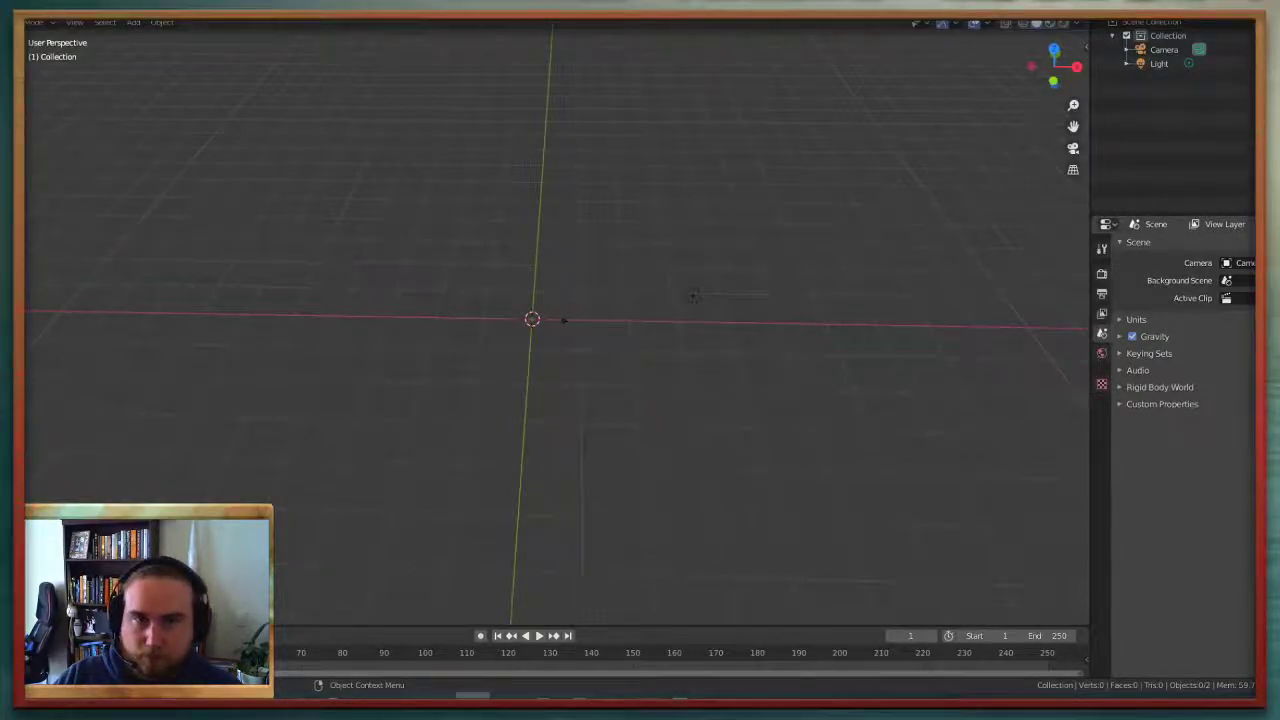
{"action": "left_click", "coordinate": [587, 359]}
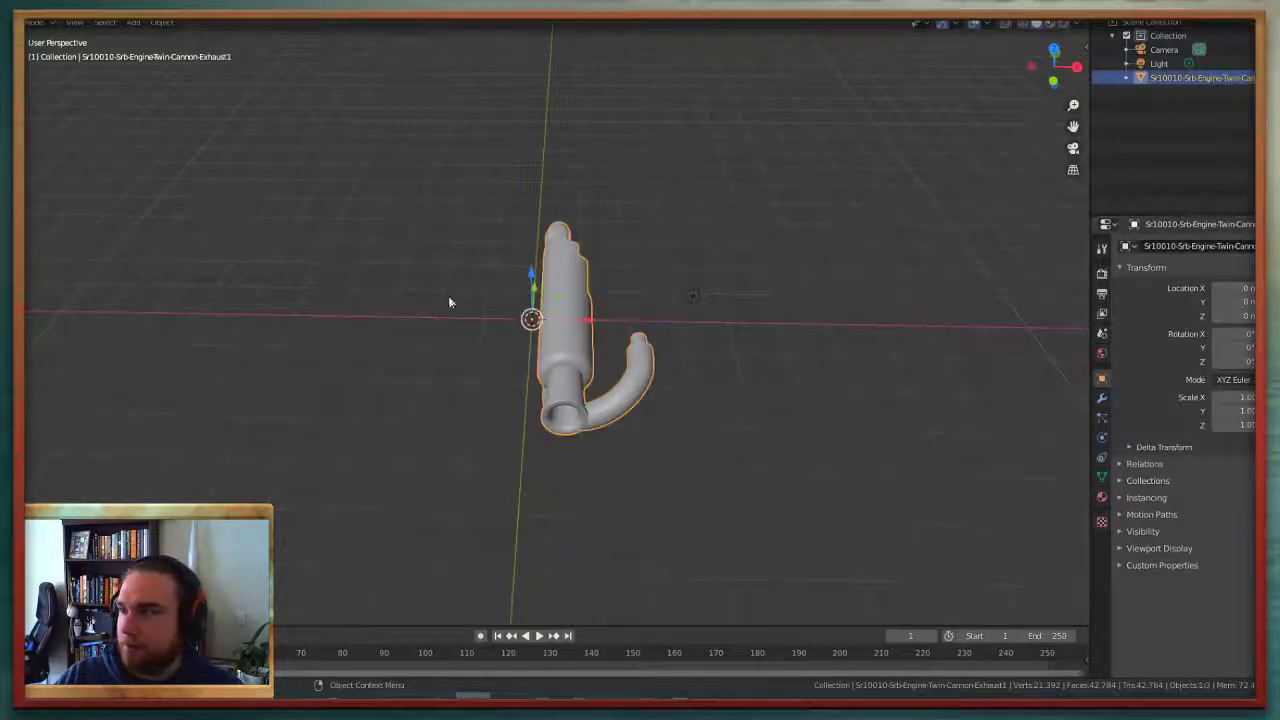
Move the imported exhaust along X to about -5.69 so its main pipe sits over the world origin
{"action": "left_click_drag", "start_coordinate": [593, 322], "coordinate": [555, 390]}
{"action": "left_click", "coordinate": [665, 300]}
{"action": "left_click", "coordinate": [548, 331]}
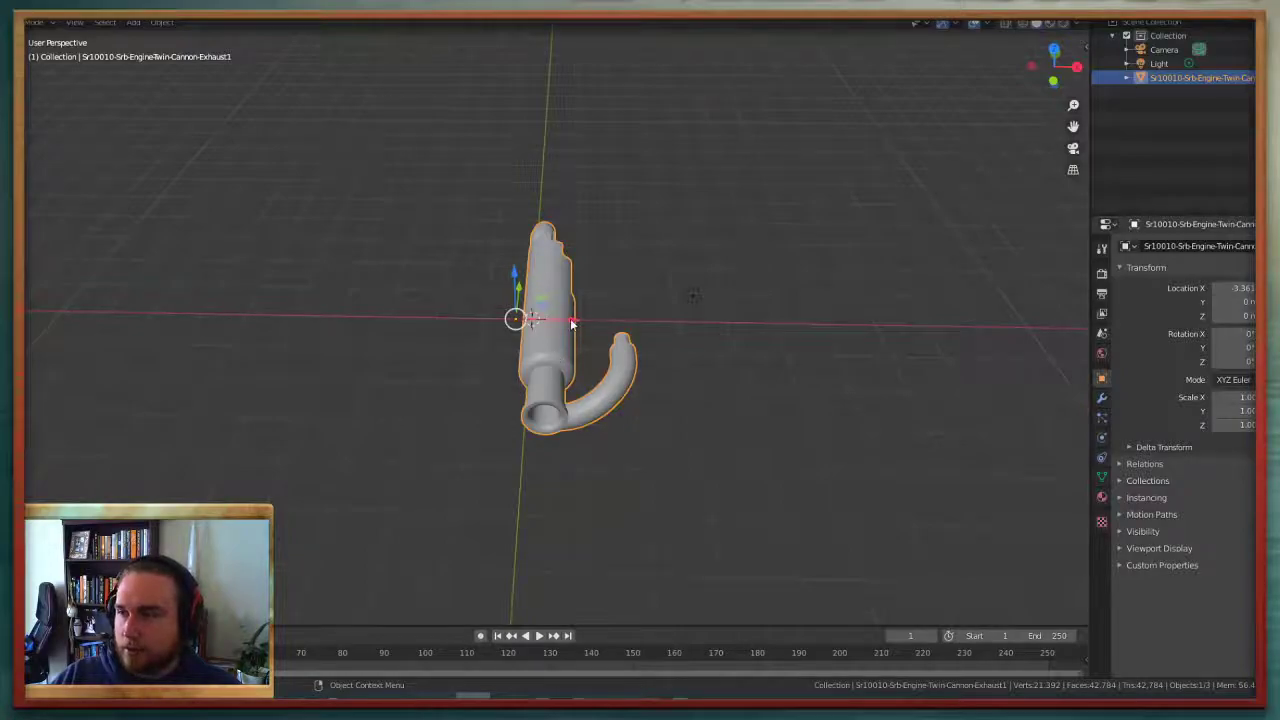
{"action": "right_click", "coordinate": [538, 327]}
{"action": "mouse_move", "coordinate": [540, 329]}
{"action": "left_click", "coordinate": [614, 340]}
{"action": "left_click", "coordinate": [640, 240]}
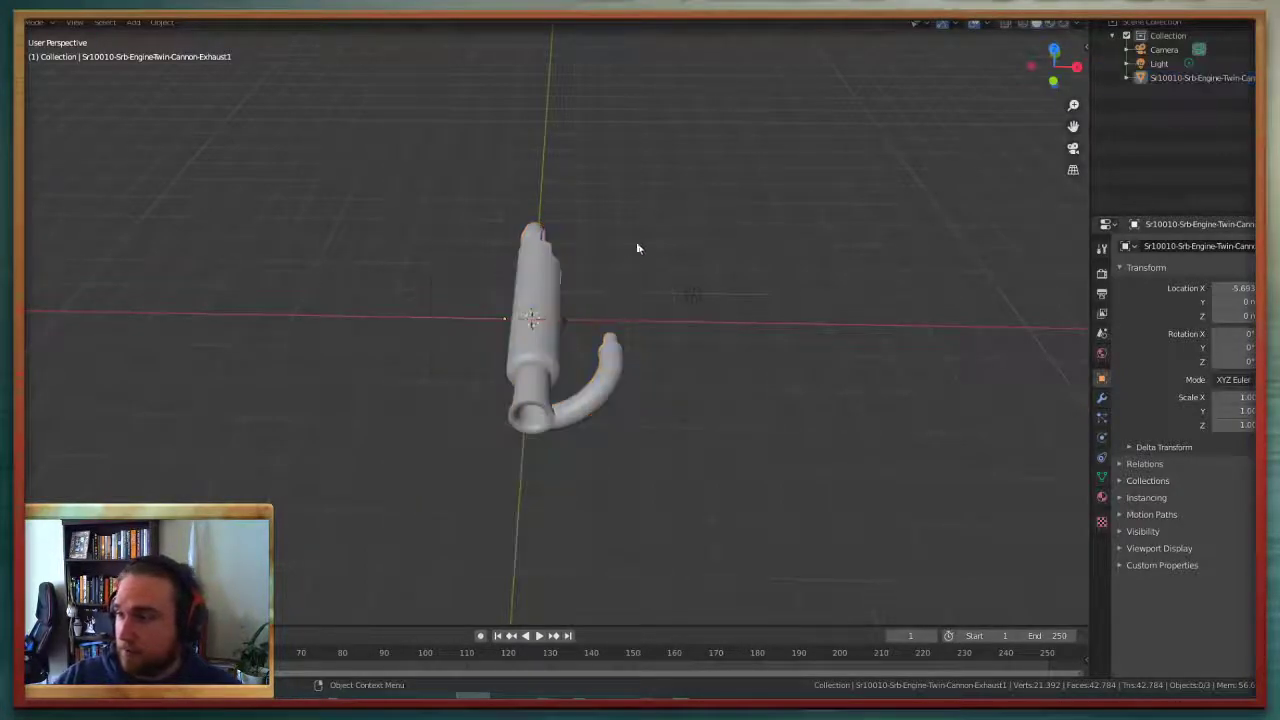
Select the imported exhaust and delete it from the scene
{"action": "left_click", "coordinate": [549, 313]}
{"action": "right_click", "coordinate": [1193, 78]}
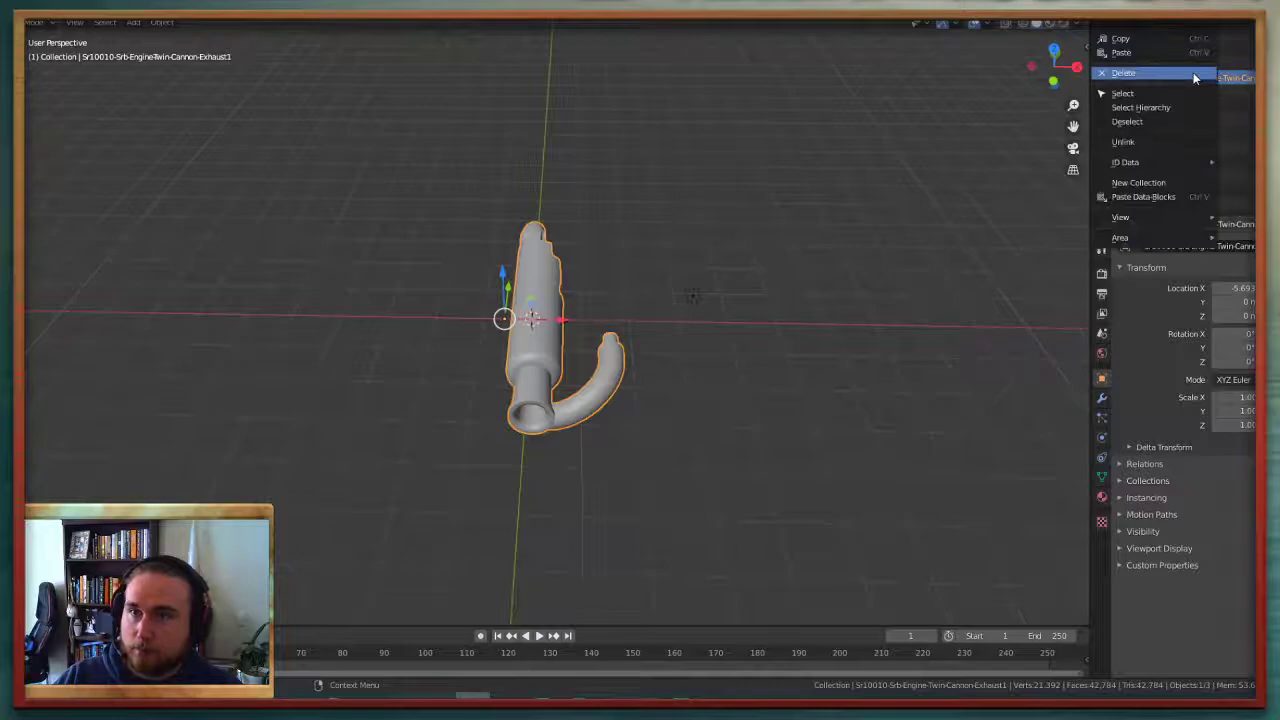